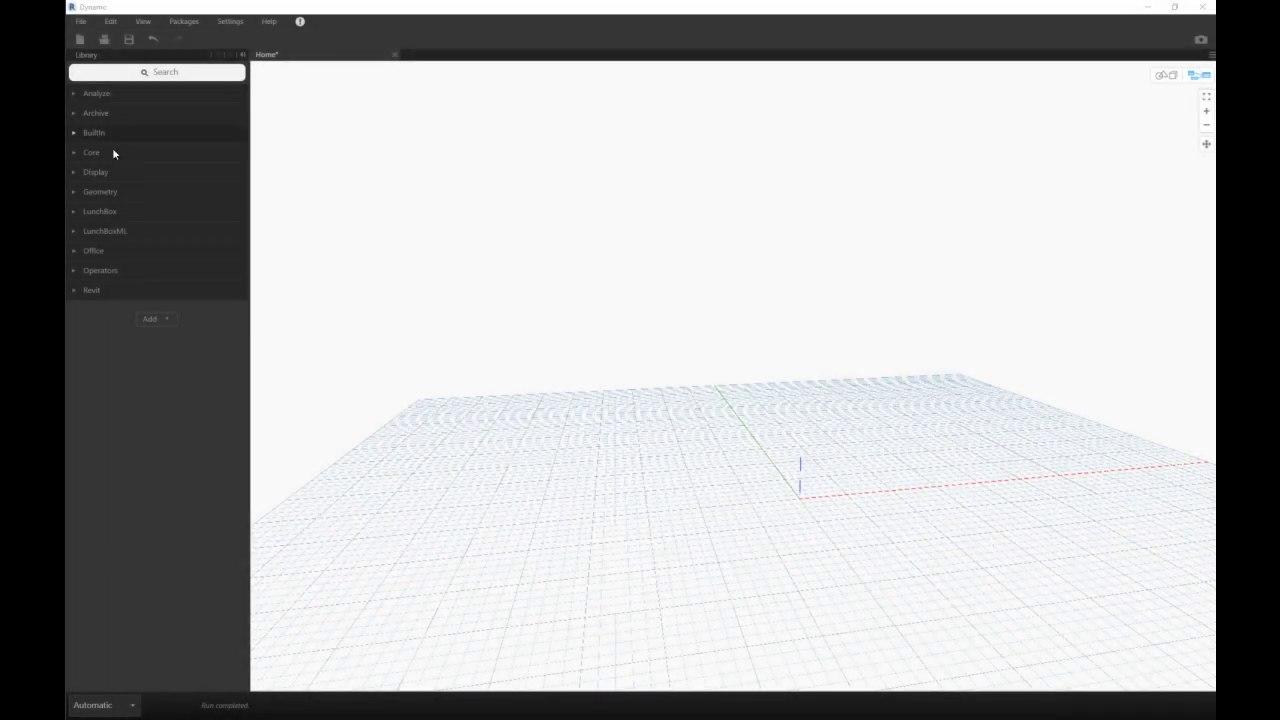
Expand Geometry > Point in the Library to list nodes like ByCoordinates (x, y, z)
{"action": "left_click", "coordinate": [78, 195]}
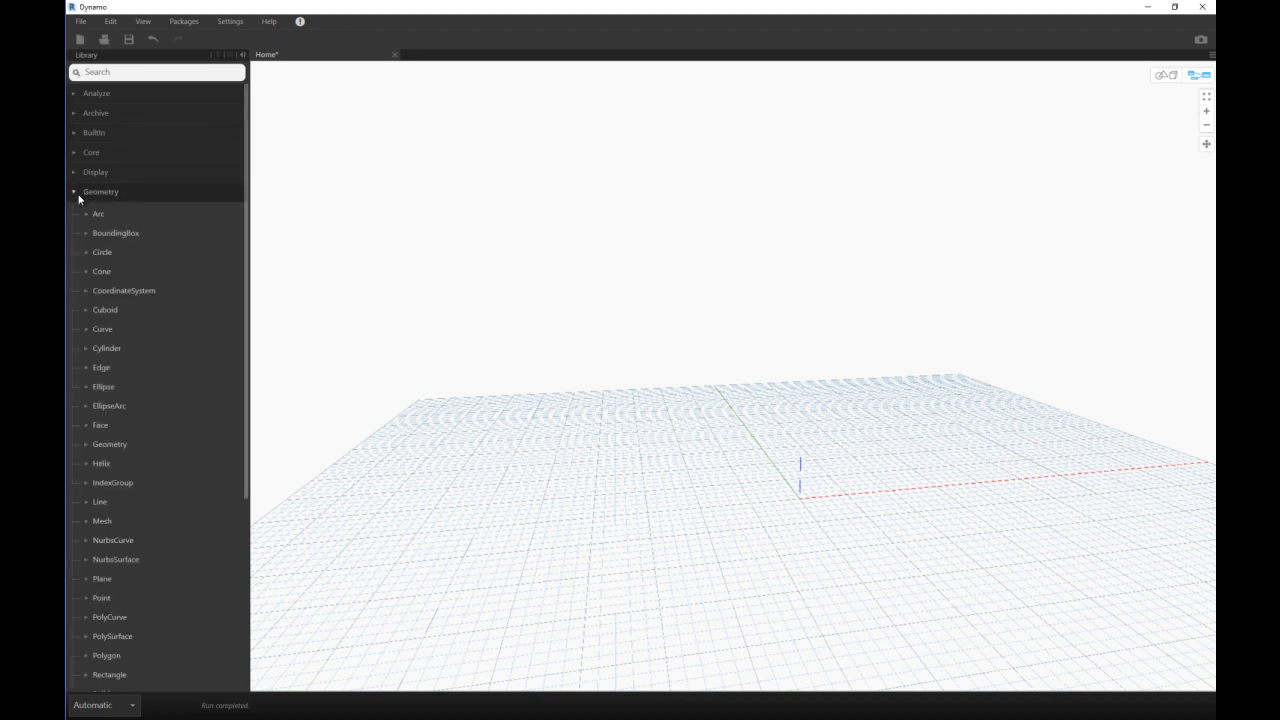
{"action": "scroll", "coordinate": [126, 379], "scroll_direction": "down", "scroll_amount": 5}
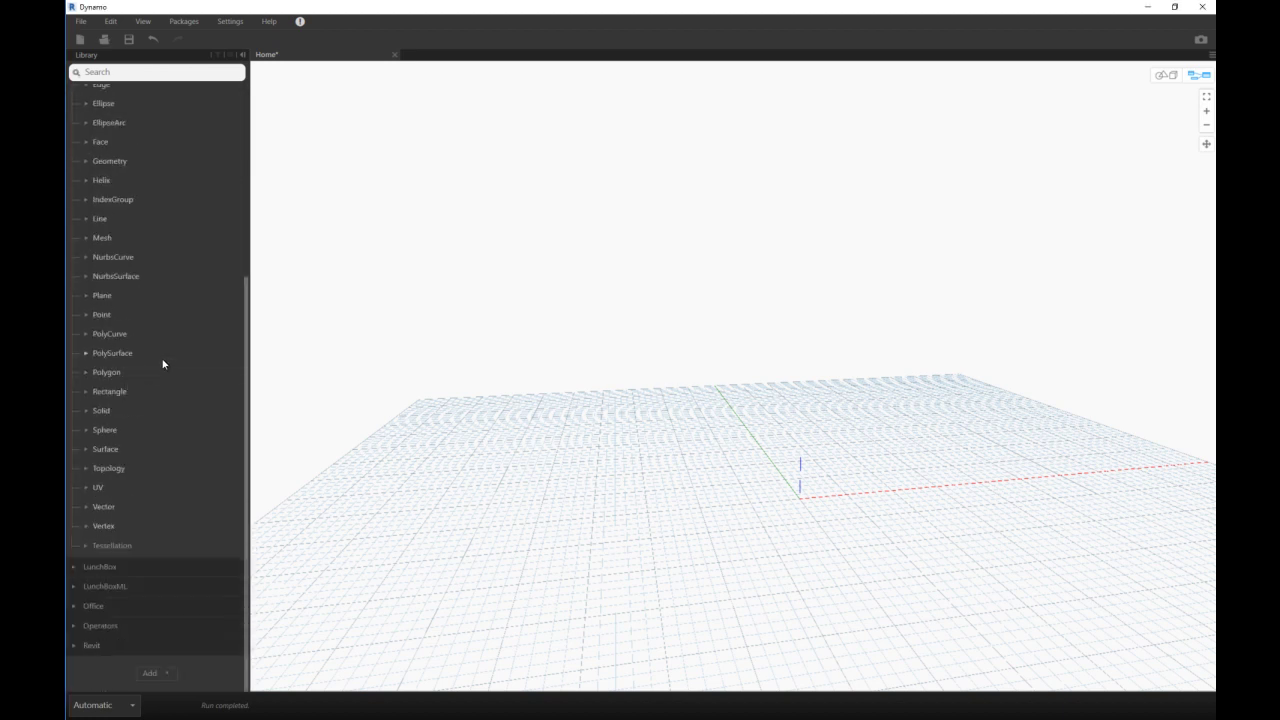
{"action": "left_click", "coordinate": [89, 315]}
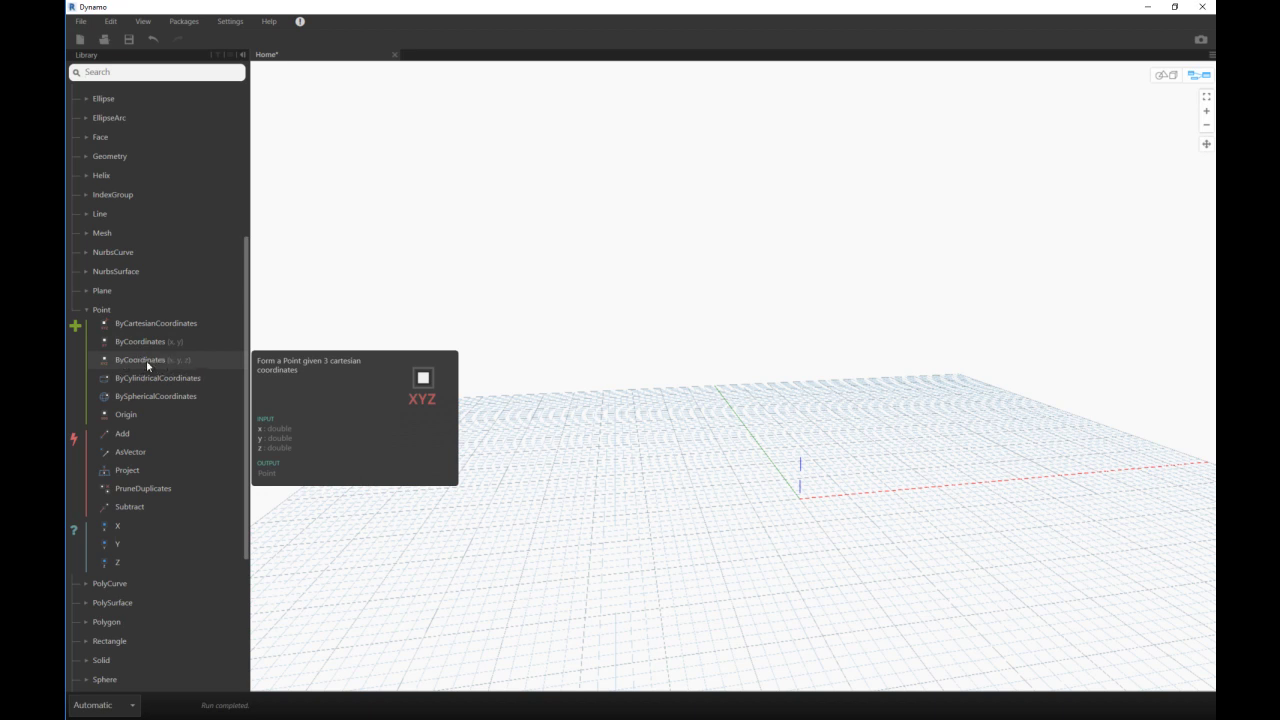
Add a Point.ByCoordinates node and position it above the grid
{"action": "left_click", "coordinate": [146, 360]}
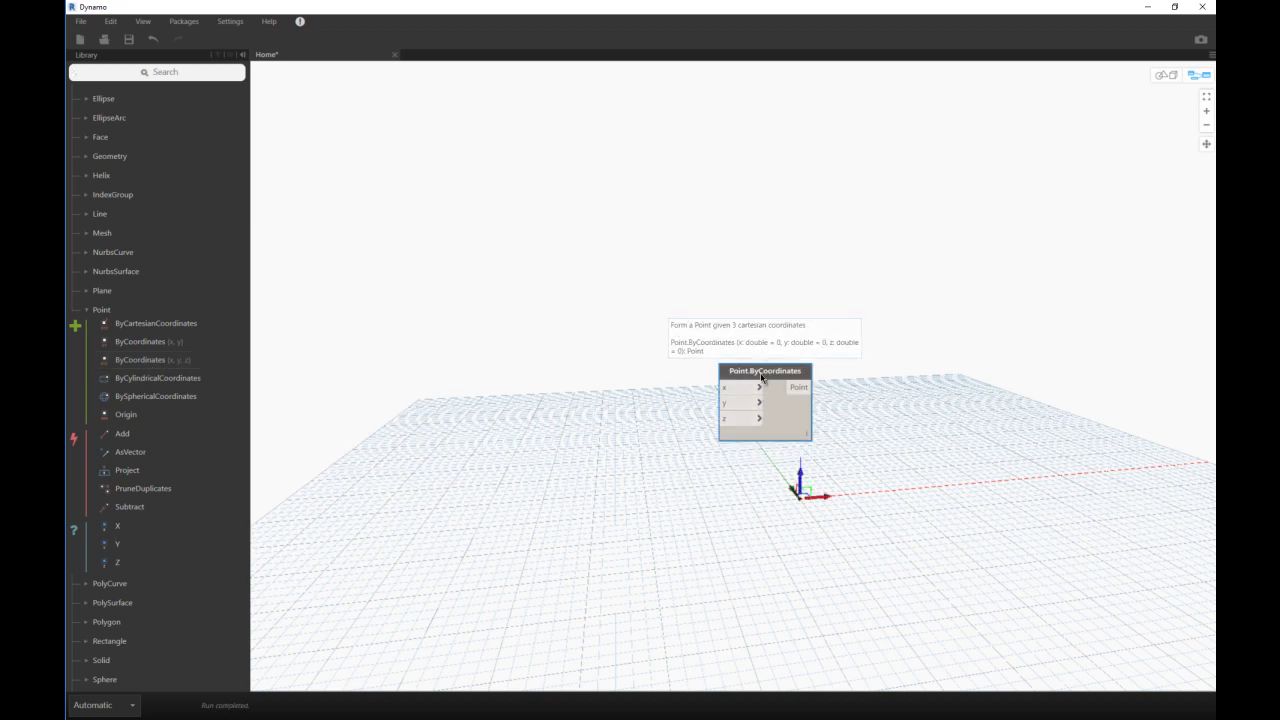
{"action": "left_click_drag", "start_coordinate": [760, 376], "coordinate": [619, 243]}
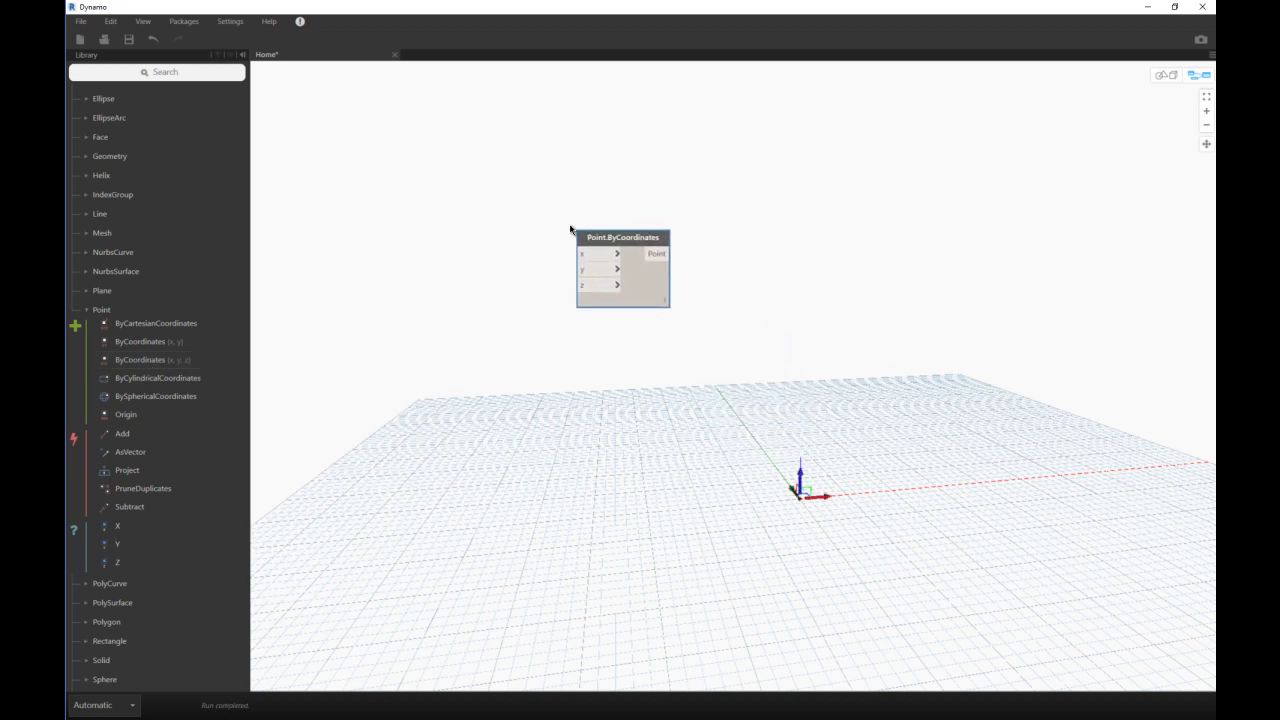
{"action": "mouse_move", "coordinate": [656, 253]}
{"action": "left_click_drag", "start_coordinate": [636, 240], "coordinate": [656, 237]}
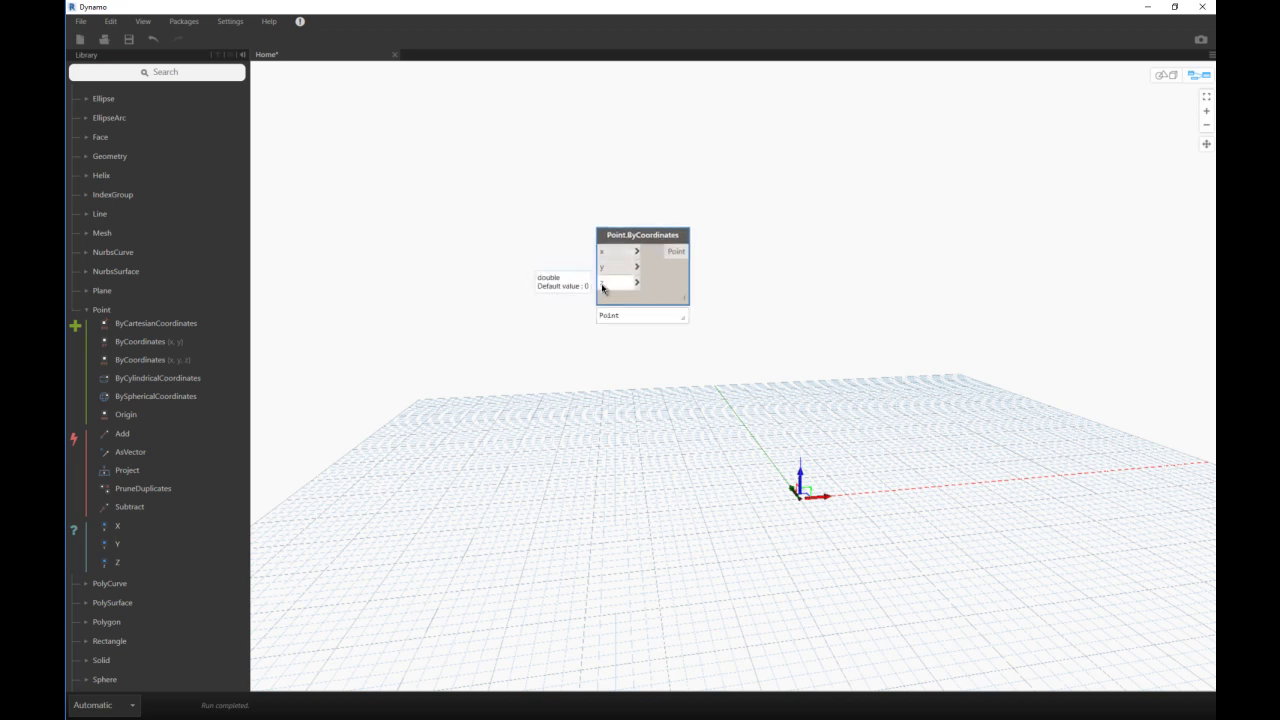
Add Integer Slider, Number and Number Slider nodes from Core > Input
{"action": "left_click", "coordinate": [88, 311]}
{"action": "scroll", "coordinate": [110, 192], "scroll_direction": "up", "scroll_amount": 5}
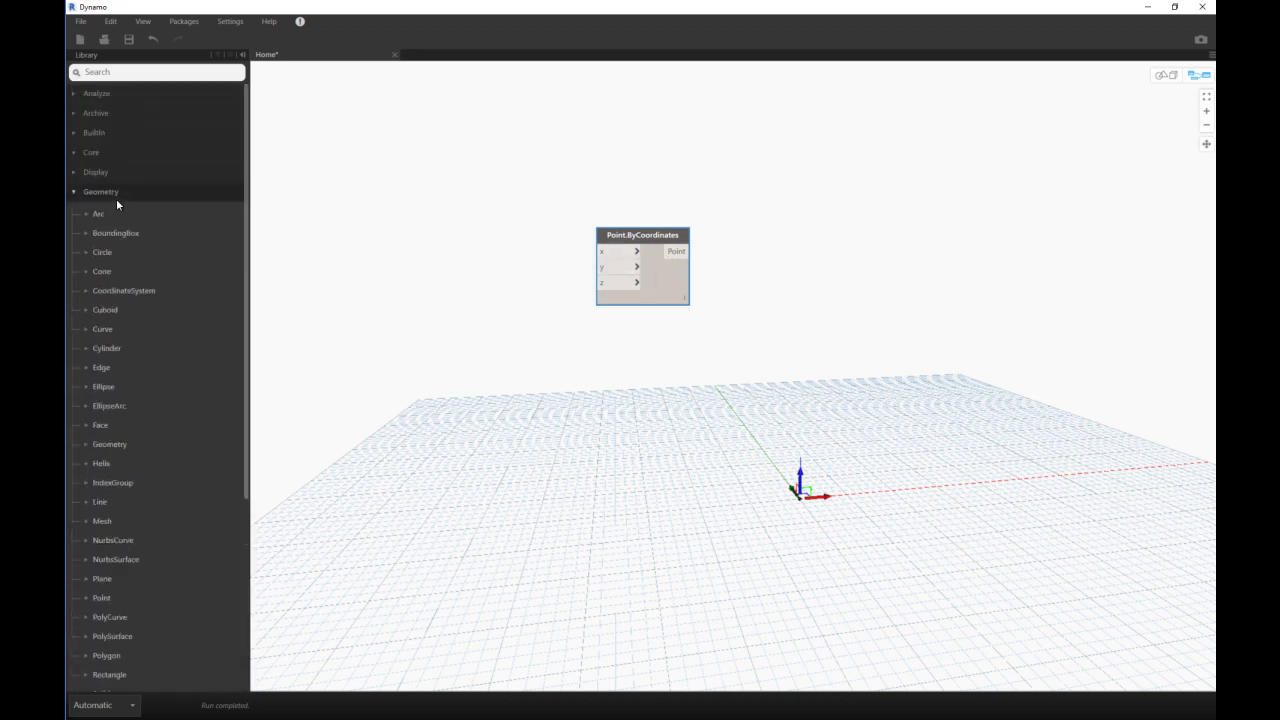
{"action": "left_click", "coordinate": [74, 192]}
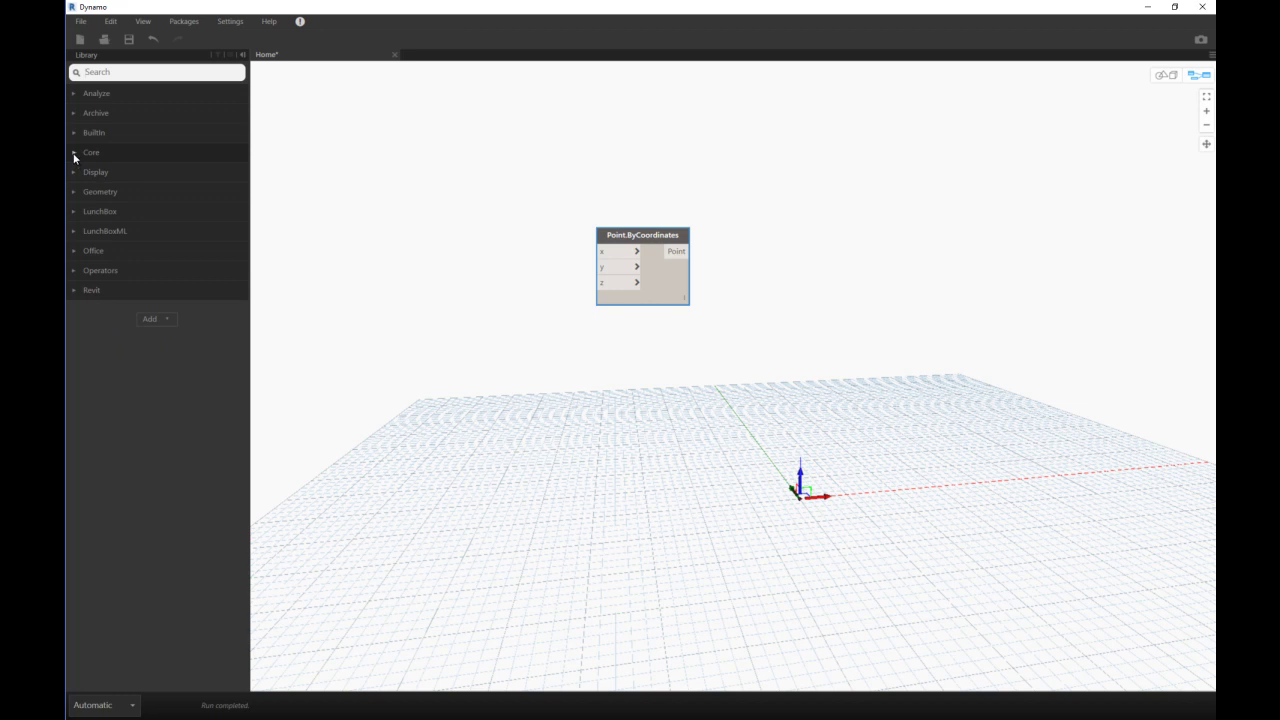
{"action": "left_click", "coordinate": [75, 154]}
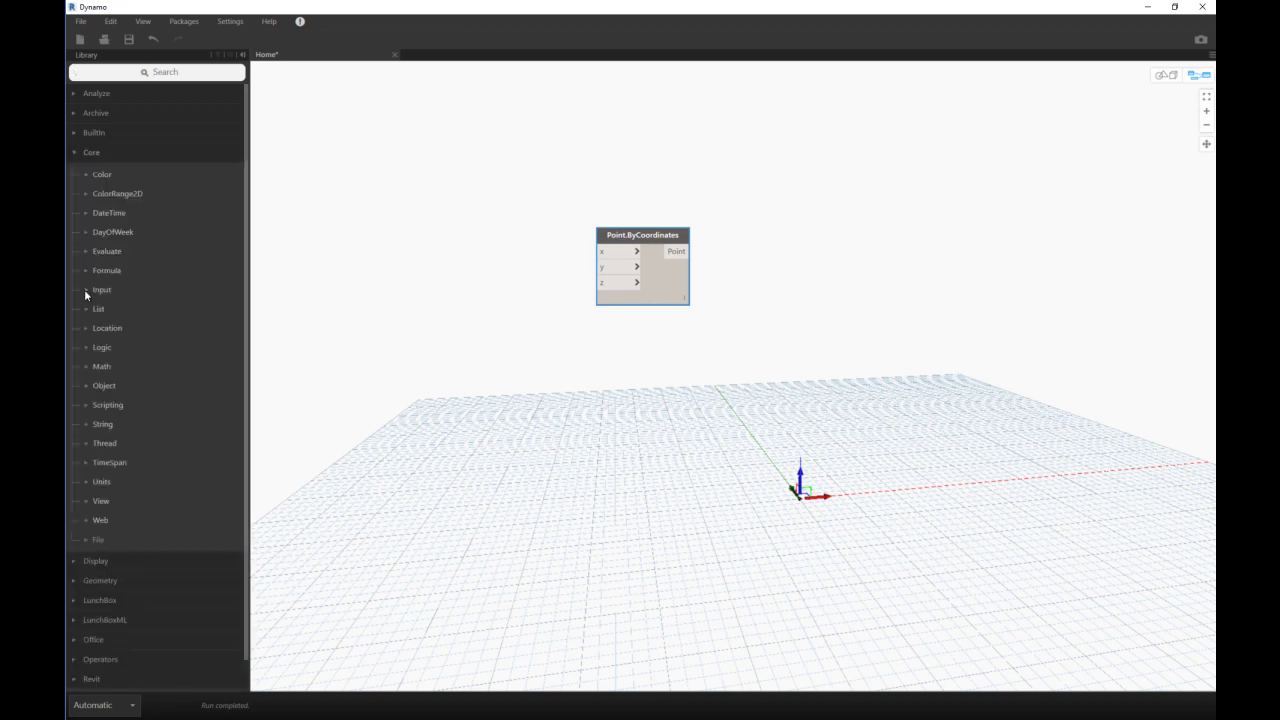
{"action": "left_click", "coordinate": [84, 289]}
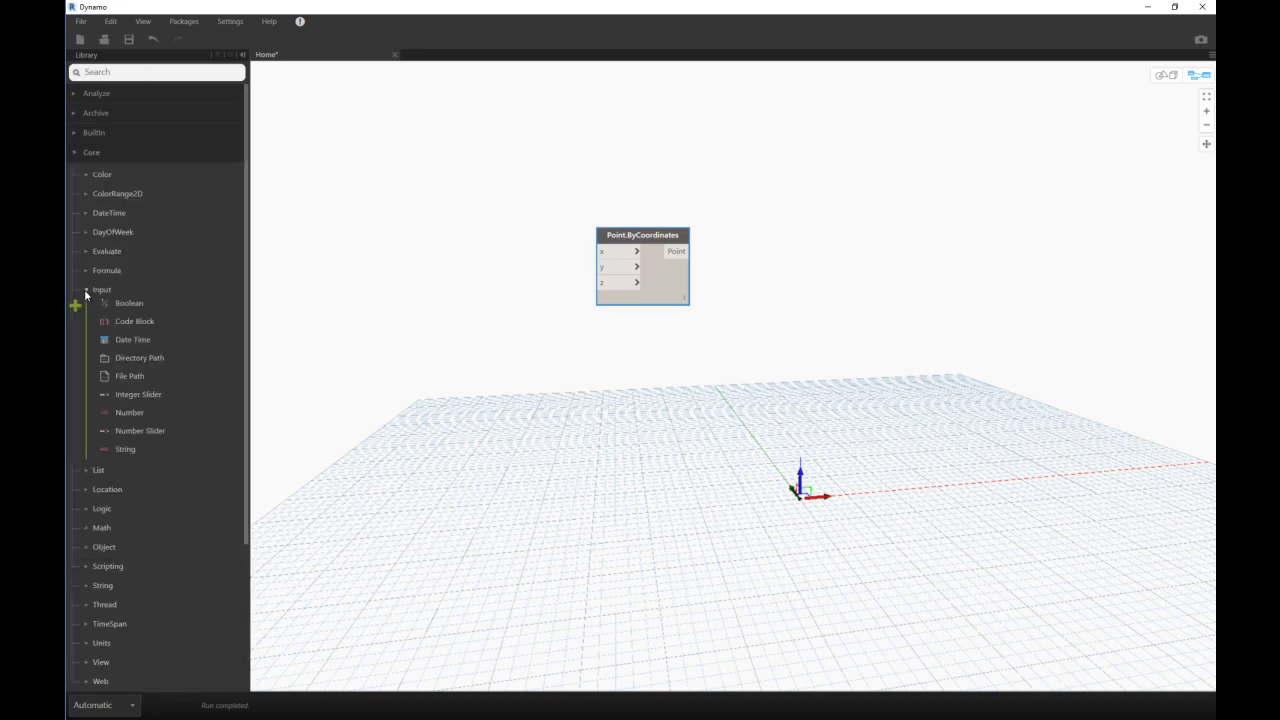
{"action": "left_click", "coordinate": [142, 399]}
{"action": "left_click", "coordinate": [137, 418]}
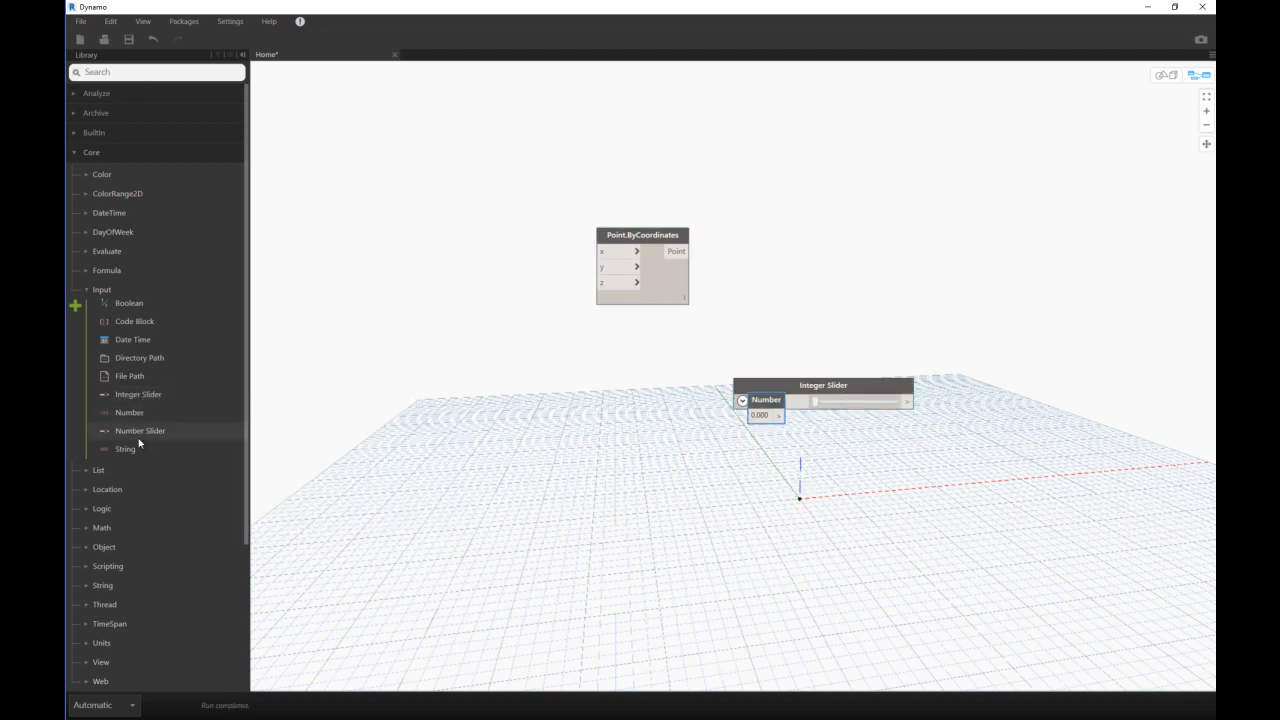
{"action": "left_click", "coordinate": [143, 431]}
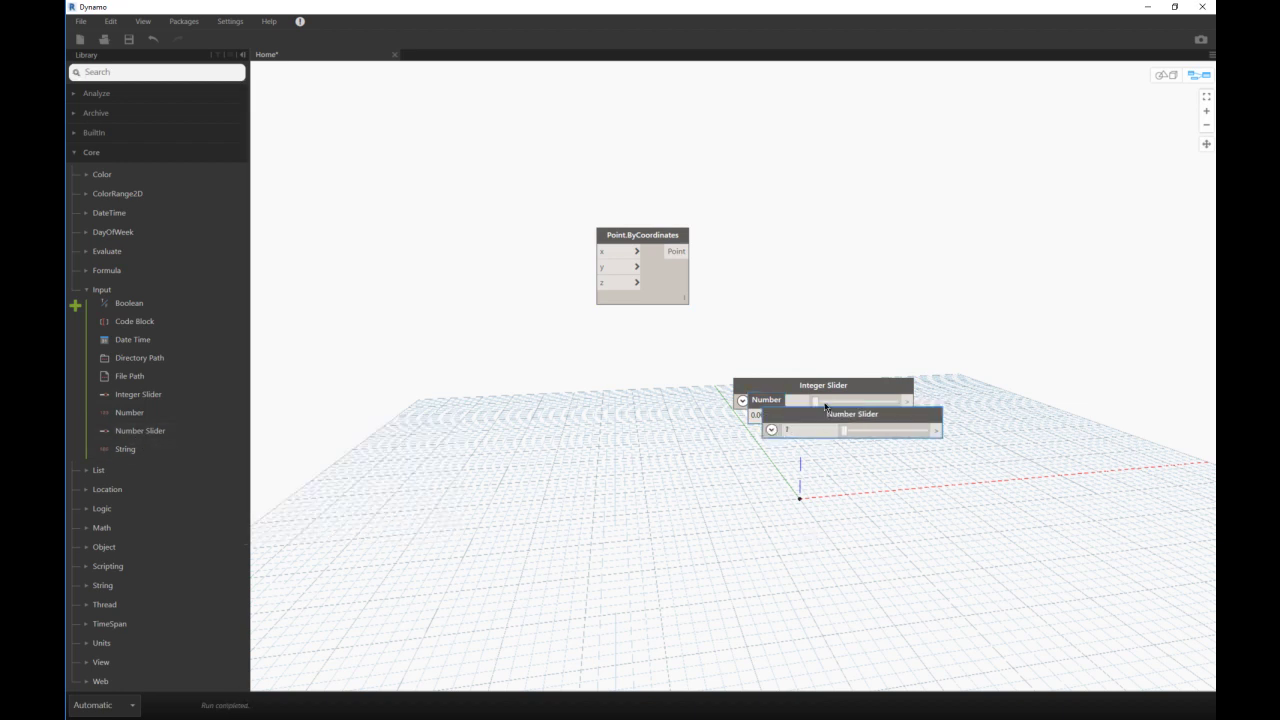
Stack Number, Number Slider and Integer Slider left of Point.ByCoordinates; show the Integer Slider's range settings
{"action": "left_click_drag", "start_coordinate": [830, 388], "coordinate": [455, 233]}
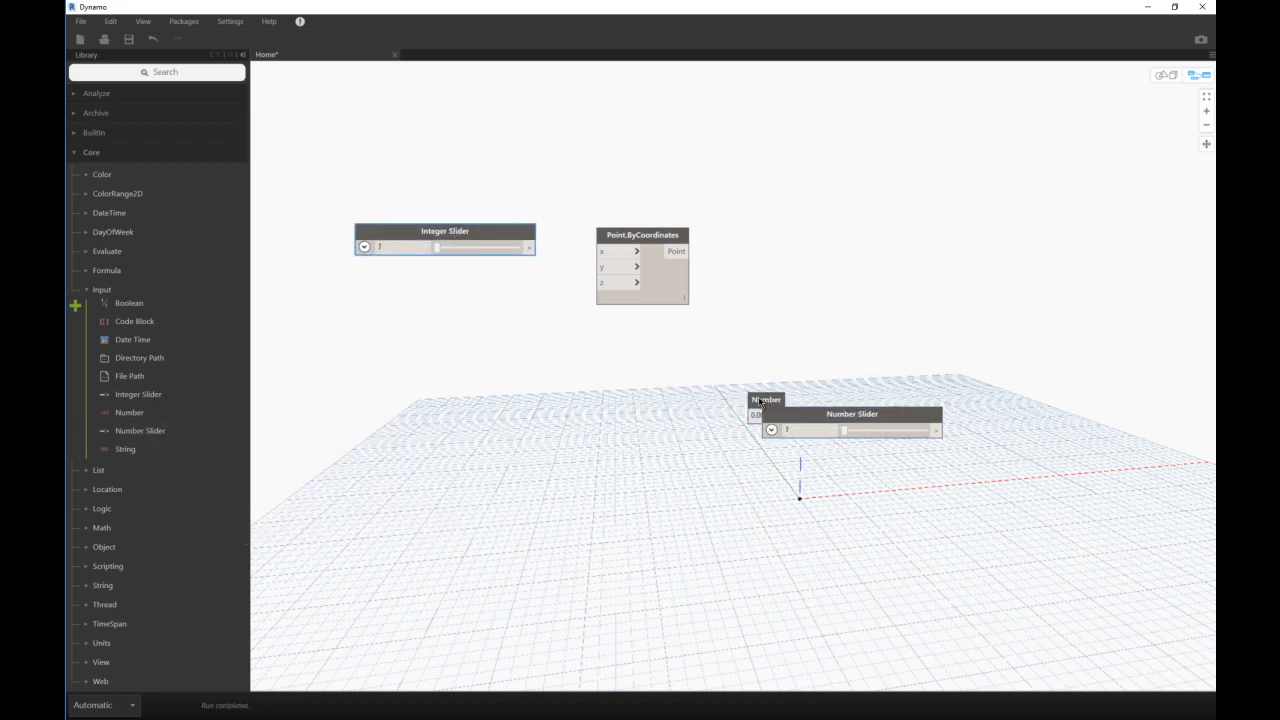
{"action": "mouse_move", "coordinate": [760, 402]}
{"action": "left_mouse_down"}
{"action": "mouse_move", "coordinate": [478, 268]}
{"action": "mouse_move", "coordinate": [432, 189]}
{"action": "left_mouse_up"}
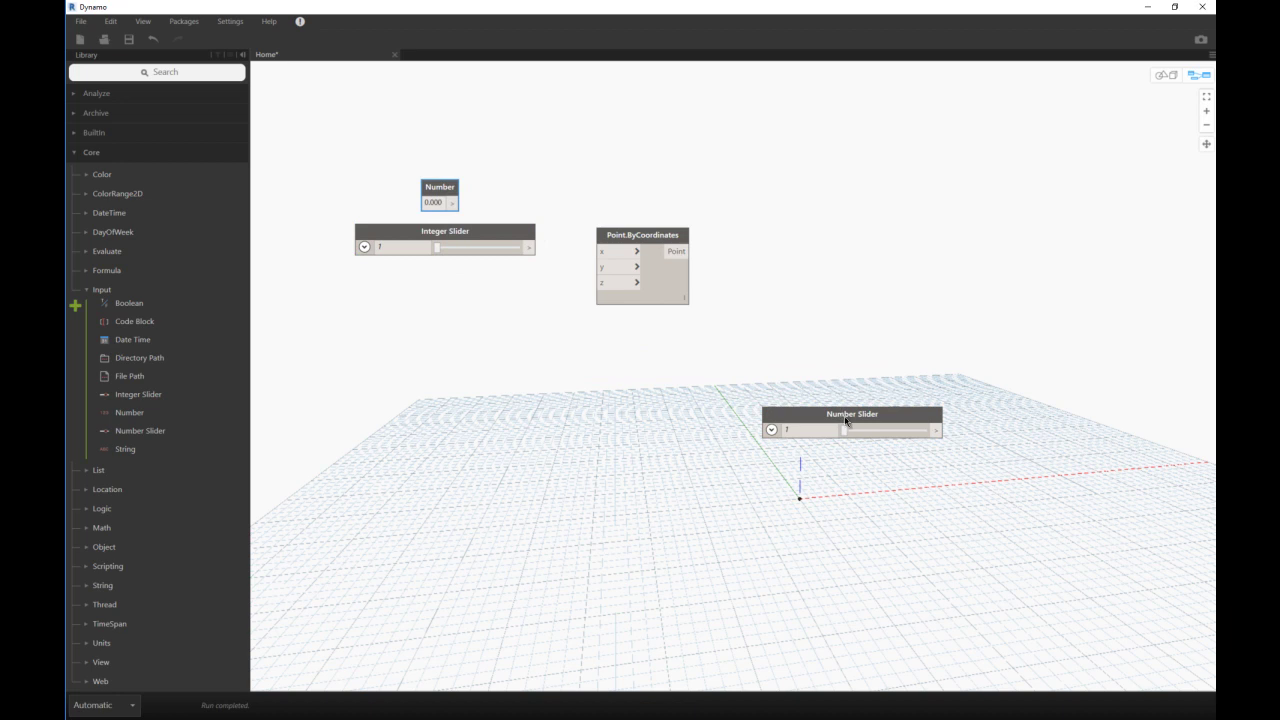
{"action": "mouse_move", "coordinate": [845, 421]}
{"action": "left_mouse_down"}
{"action": "mouse_move", "coordinate": [481, 317]}
{"action": "mouse_move", "coordinate": [440, 286]}
{"action": "left_mouse_up"}
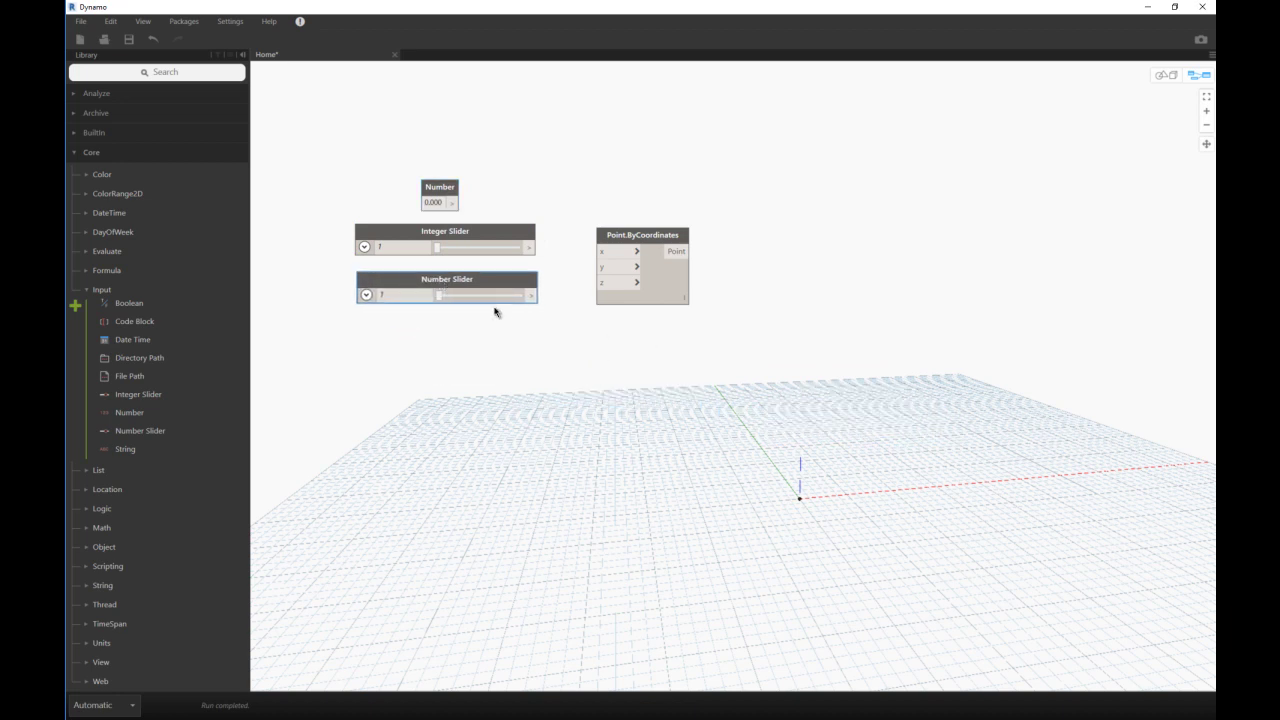
{"action": "left_click_drag", "start_coordinate": [431, 236], "coordinate": [431, 369]}
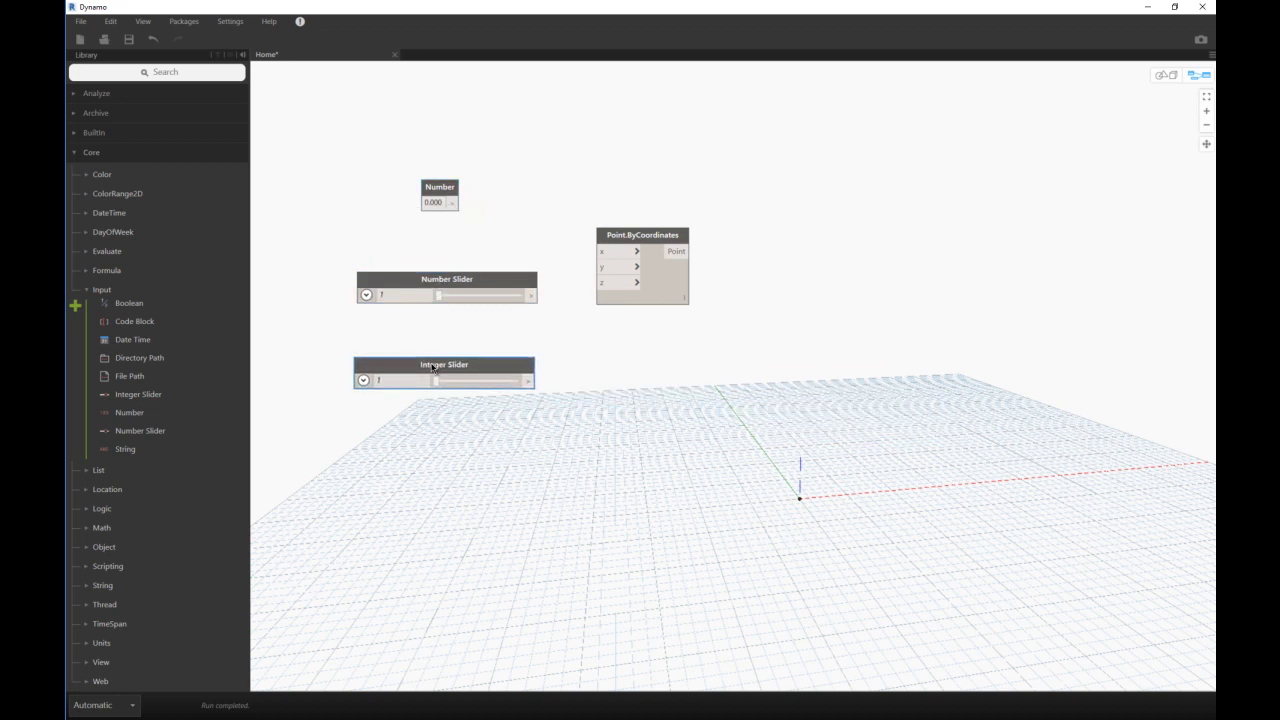
{"action": "left_click", "coordinate": [363, 380]}
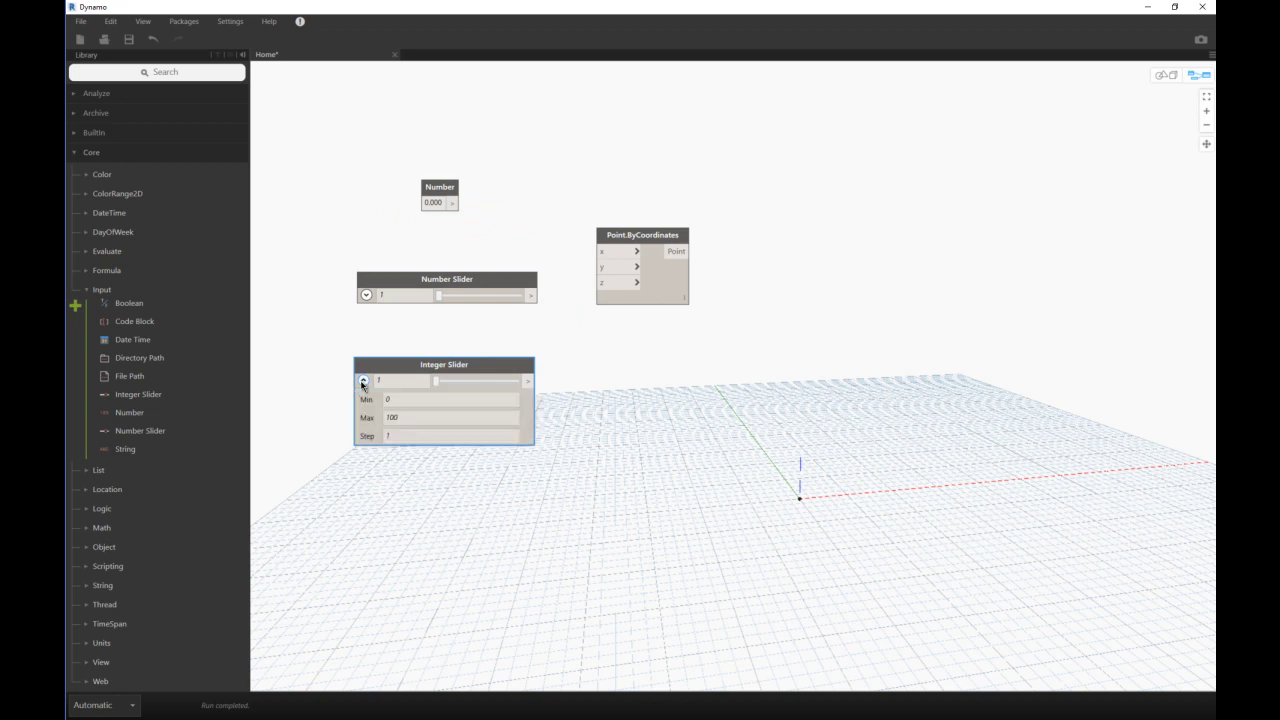
Confirm the Integer Slider step of 1 and inspect the Number Slider's Min, Max and Step
{"action": "double_click", "coordinate": [390, 436]}
{"action": "key", "text": "Return"}
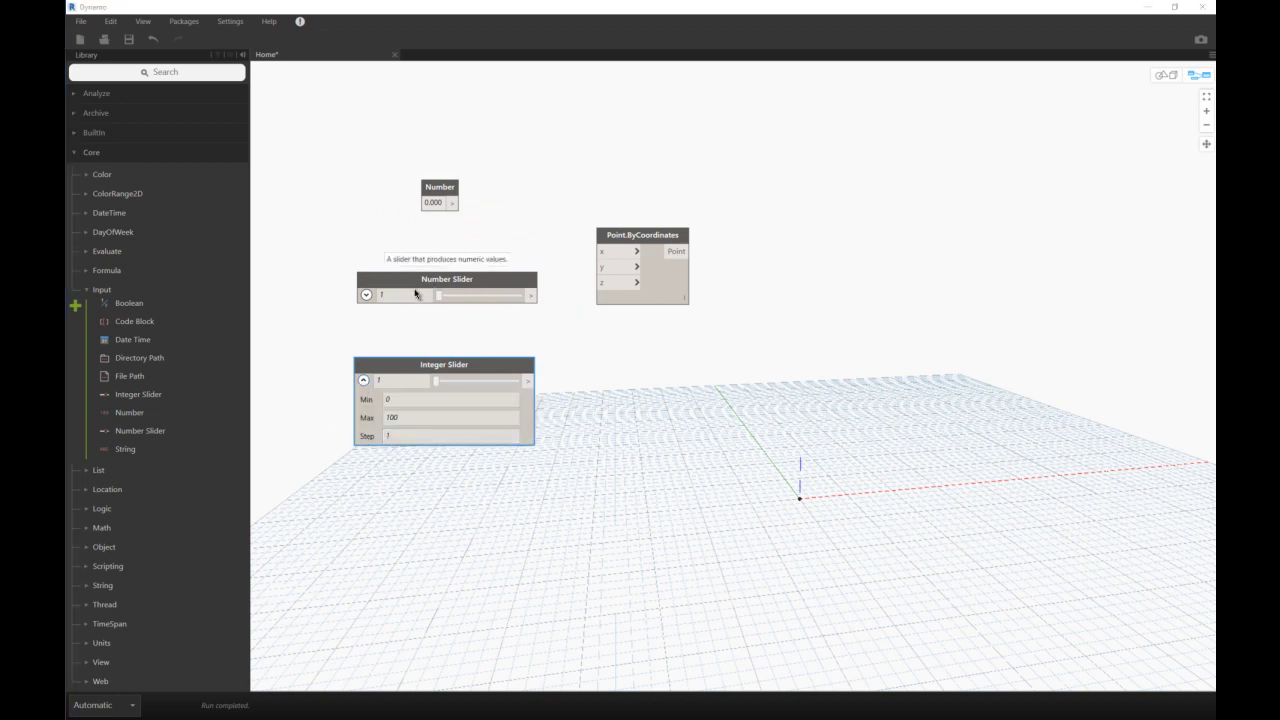
{"action": "left_click", "coordinate": [366, 296]}
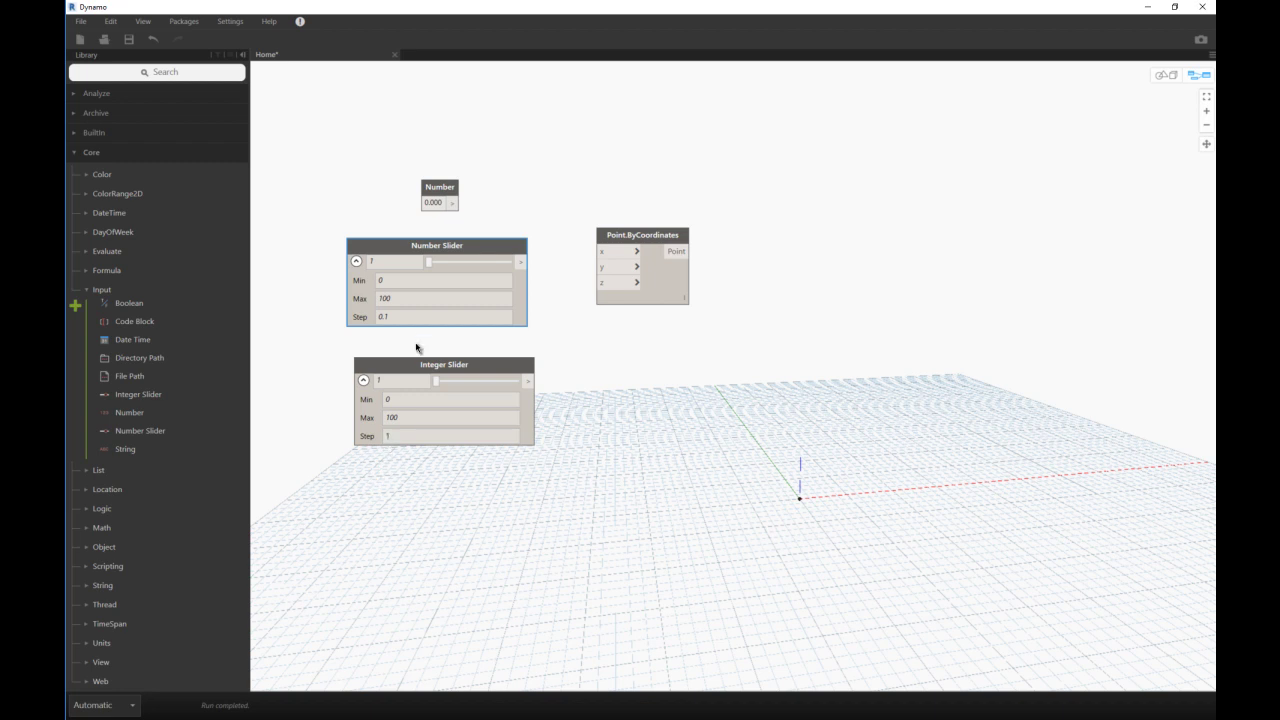
{"action": "double_click", "coordinate": [402, 436]}
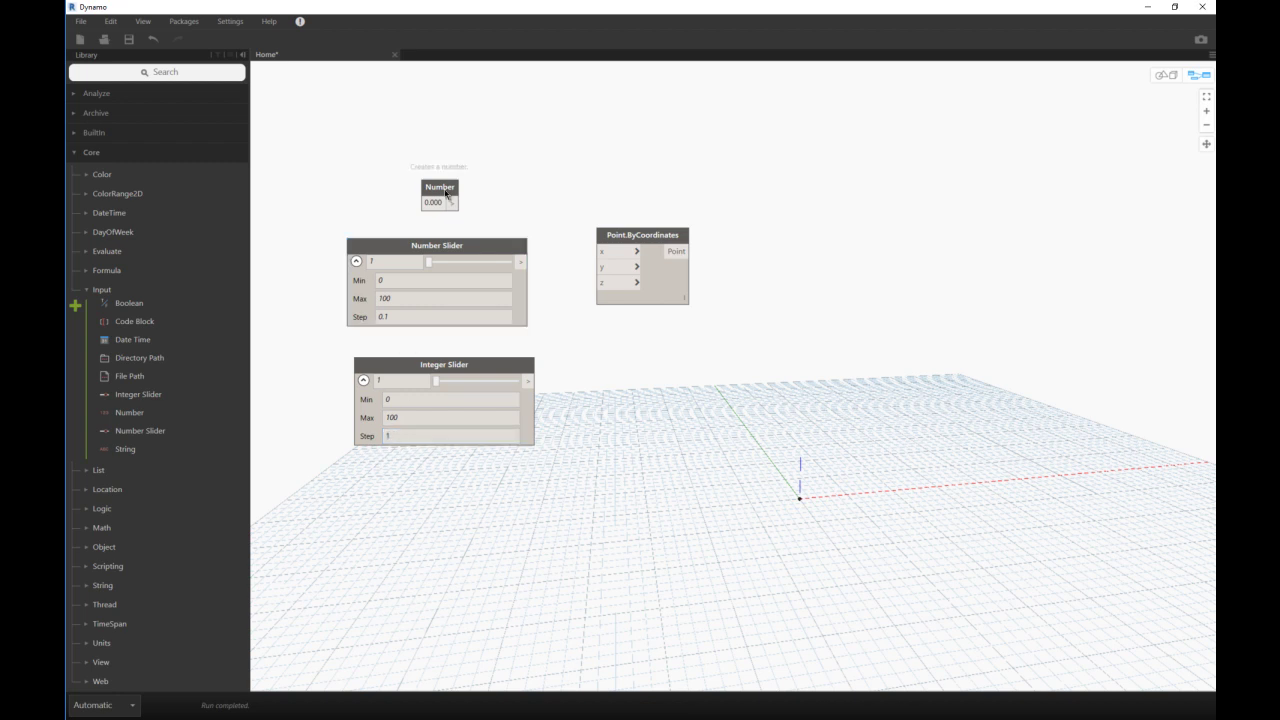
Edit the Number node's value to 1 and raise the Number Slider to 90.2
{"action": "left_click_drag", "start_coordinate": [453, 208], "coordinate": [415, 208]}
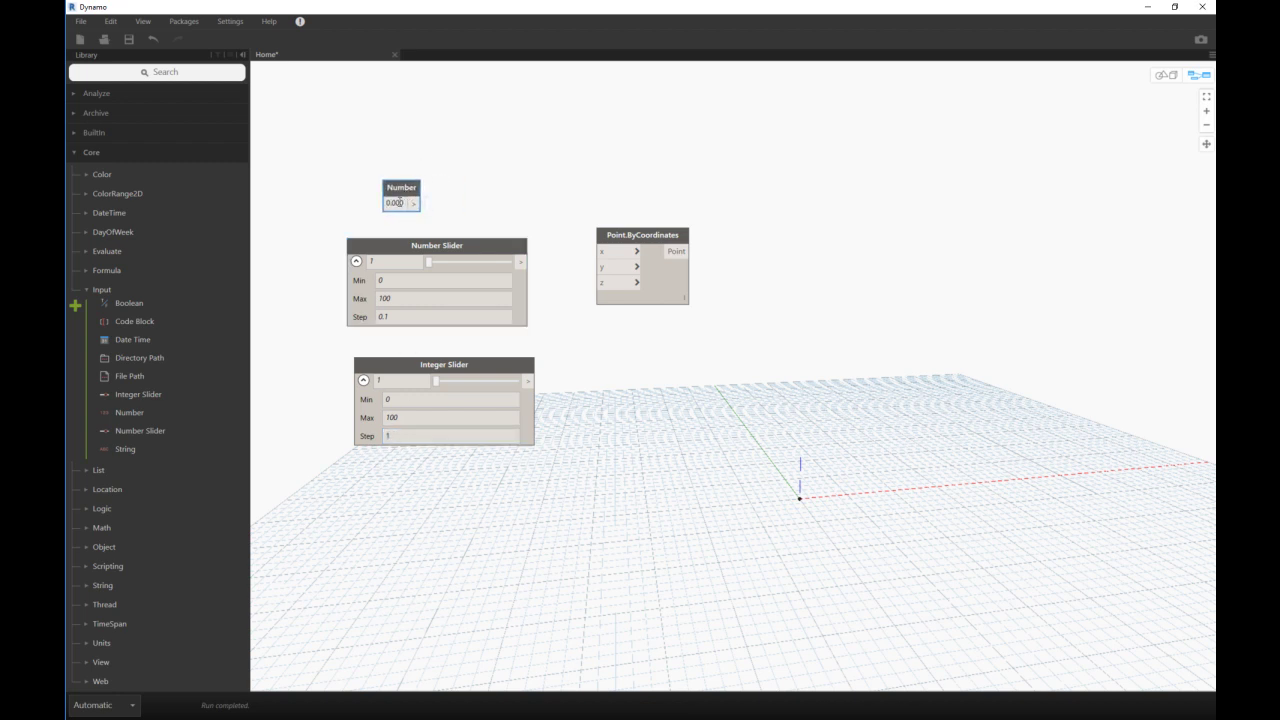
{"action": "double_click", "coordinate": [400, 203]}
{"action": "left_click", "coordinate": [355, 262]}
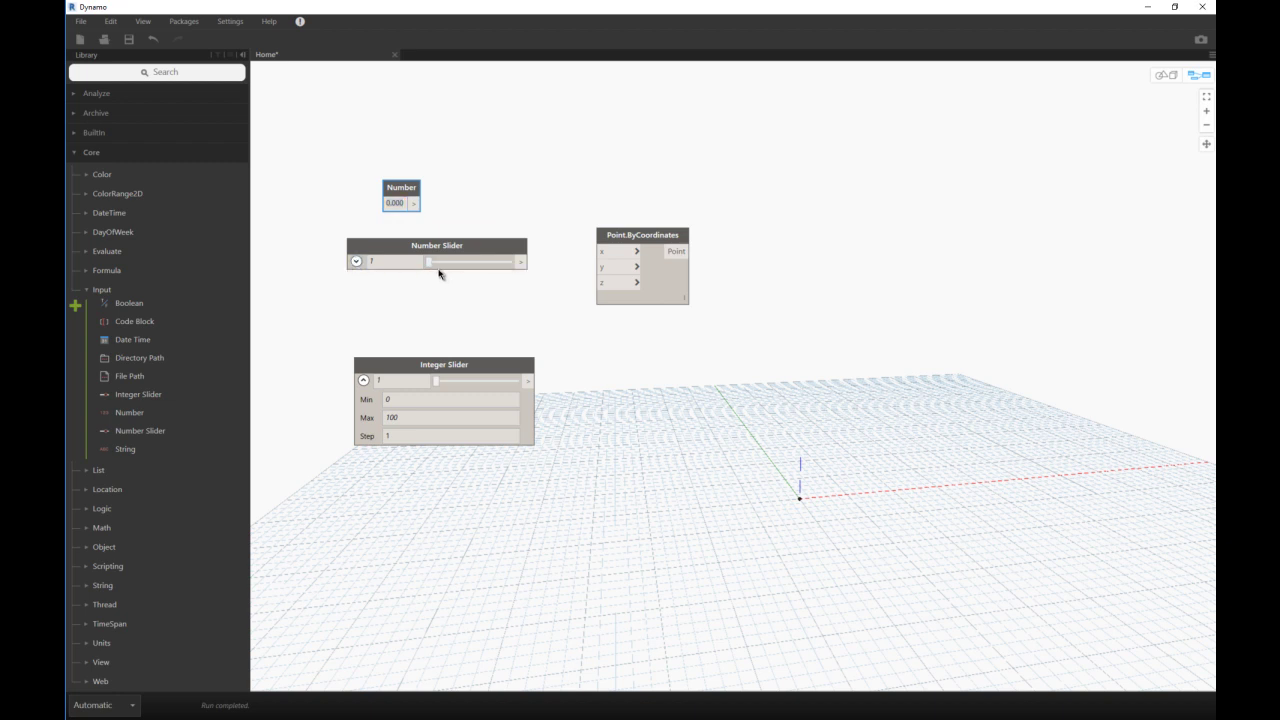
{"action": "mouse_move", "coordinate": [432, 265]}
{"action": "left_mouse_down"}
{"action": "mouse_move", "coordinate": [506, 263]}
{"action": "mouse_move", "coordinate": [428, 263]}
{"action": "left_mouse_up"}
{"action": "double_click", "coordinate": [394, 204]}
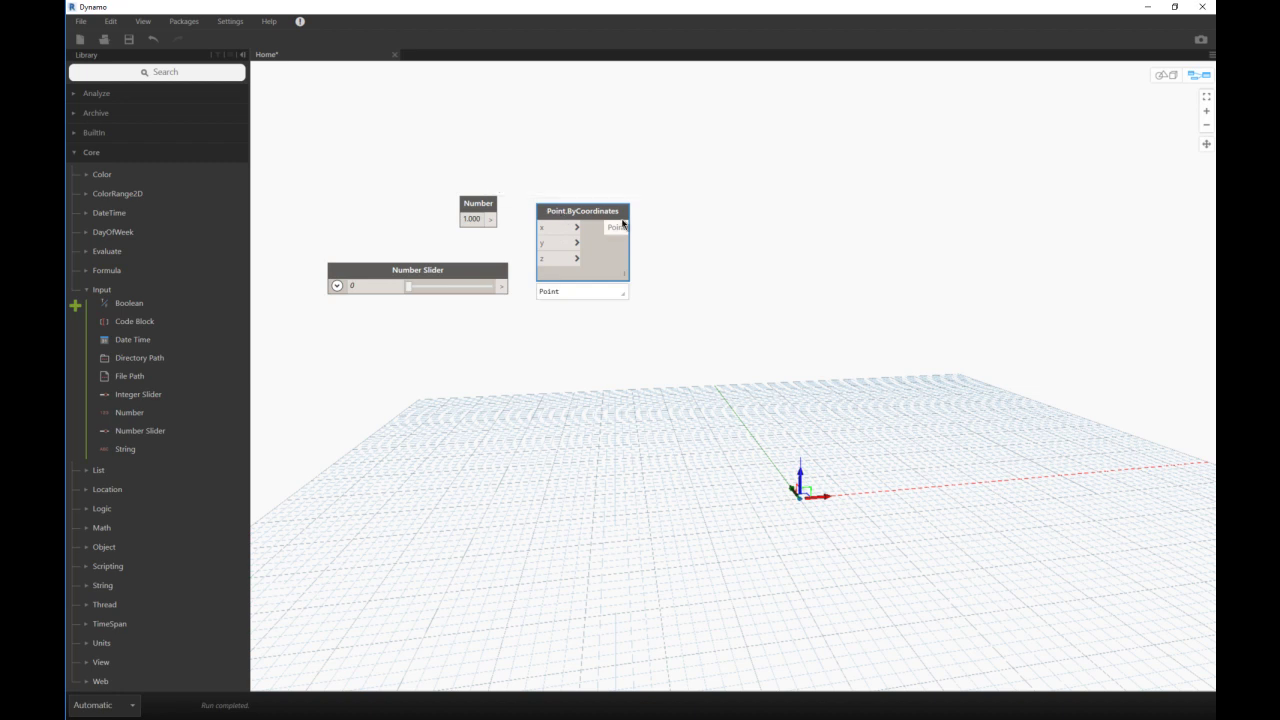
{"action": "mouse_move", "coordinate": [642, 236]}
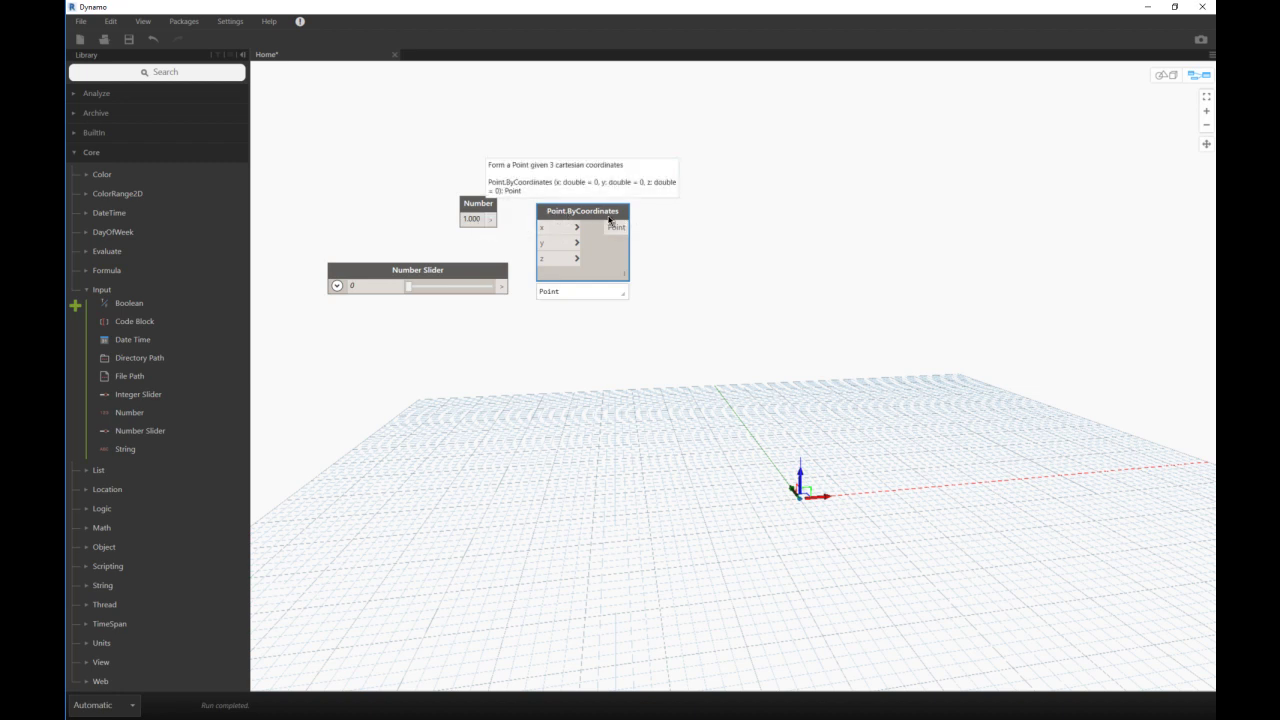
Wire the Number Slider into x, y and z and test it at about 10.9
{"action": "left_click_drag", "start_coordinate": [575, 217], "coordinate": [605, 224]}
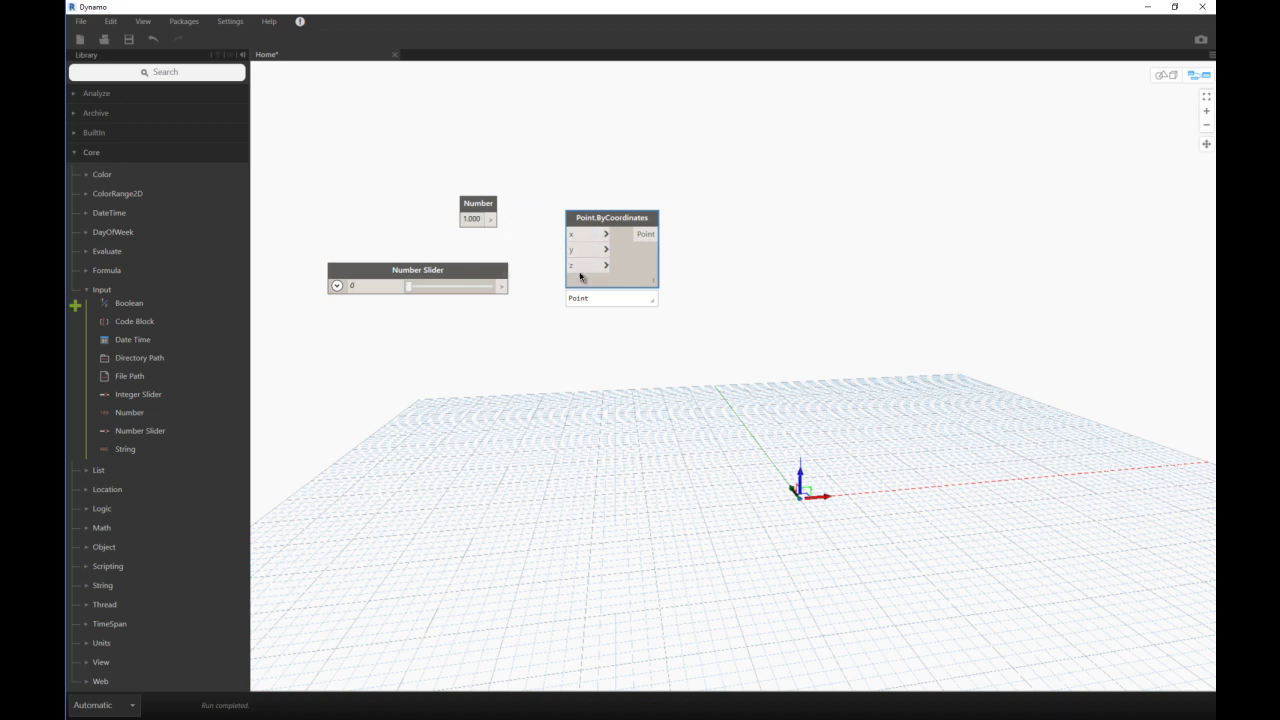
{"action": "left_click_drag", "start_coordinate": [503, 287], "coordinate": [571, 234]}
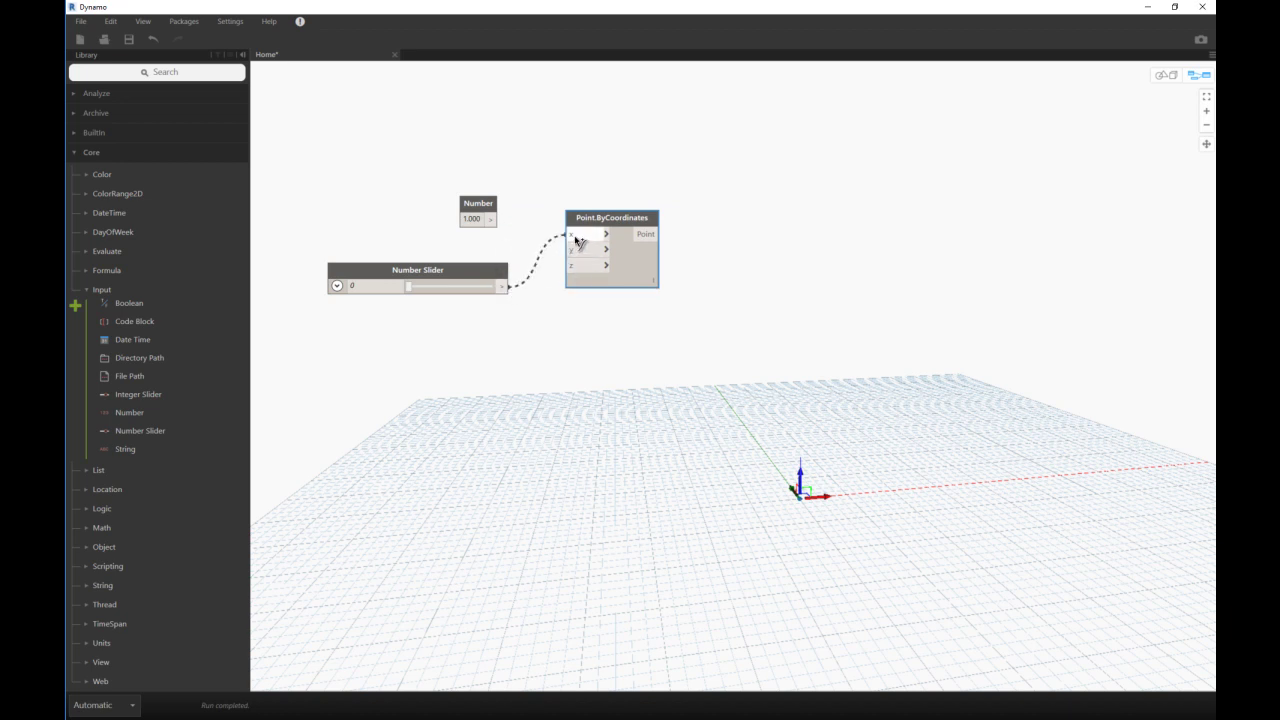
{"action": "left_click_drag", "start_coordinate": [505, 289], "coordinate": [571, 250]}
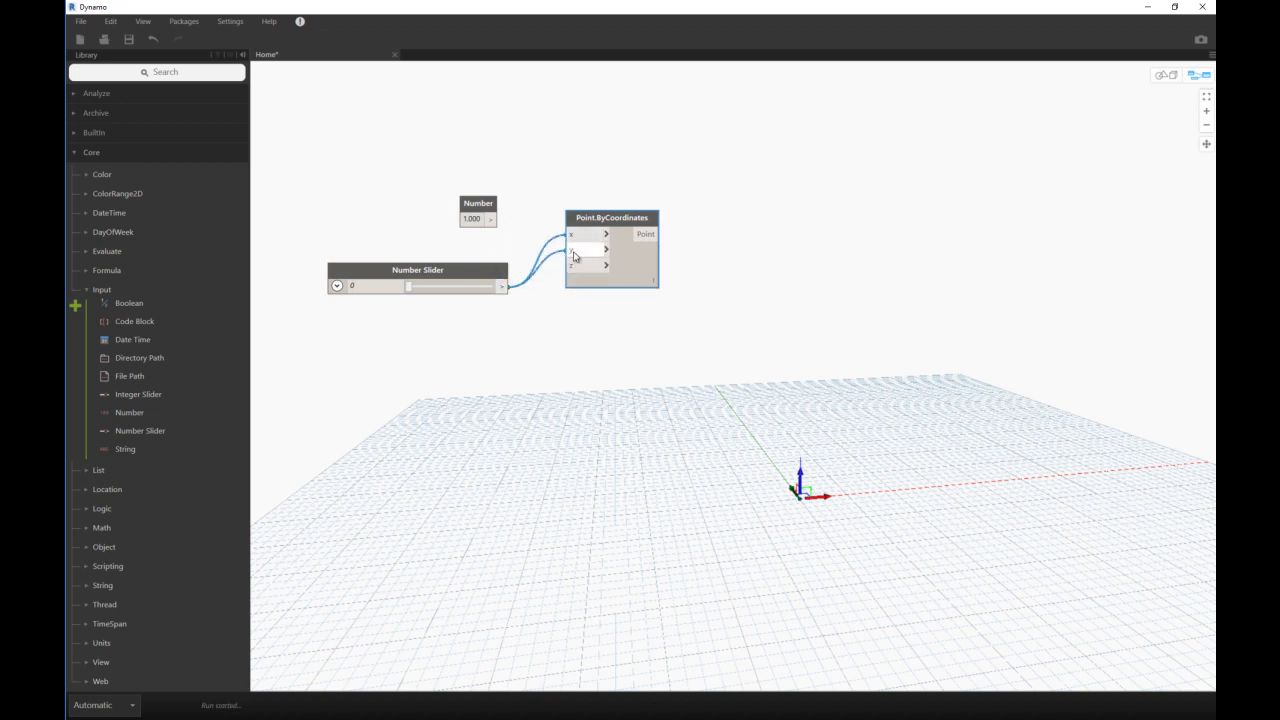
{"action": "left_click_drag", "start_coordinate": [503, 287], "coordinate": [571, 265]}
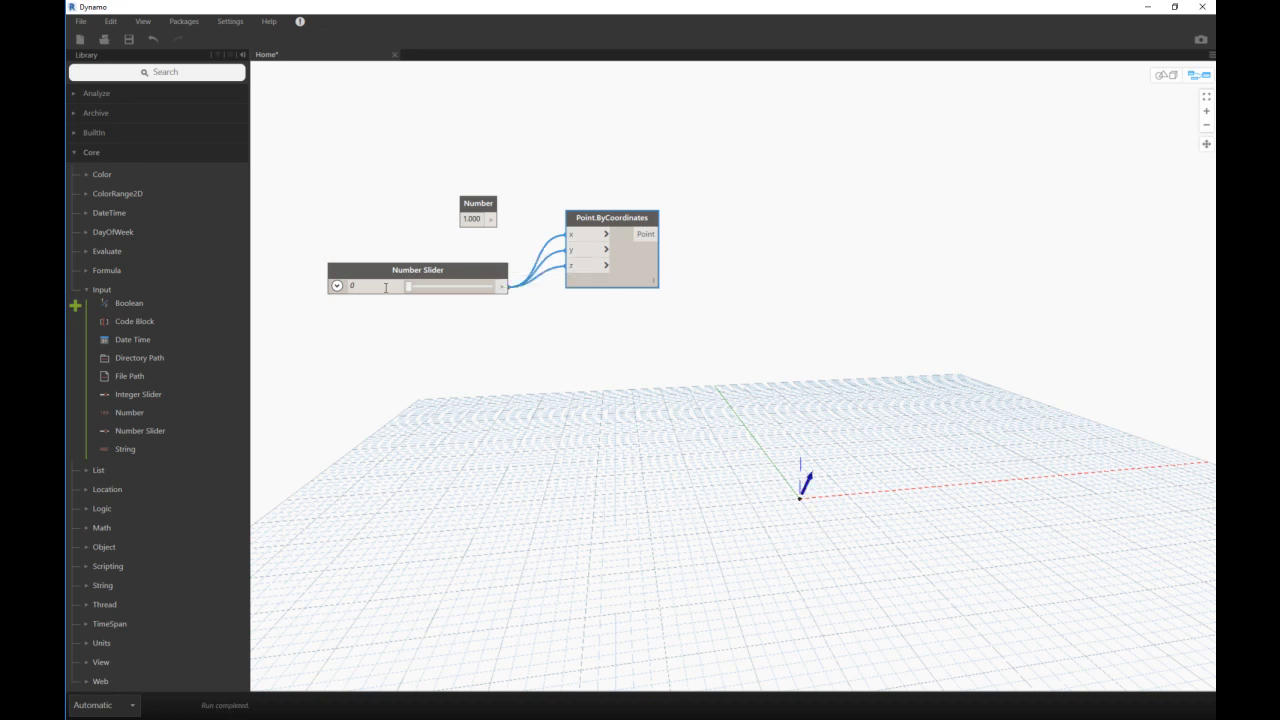
{"action": "mouse_move", "coordinate": [410, 290]}
{"action": "left_mouse_down"}
{"action": "mouse_move", "coordinate": [424, 295]}
{"action": "mouse_move", "coordinate": [408, 294]}
{"action": "left_mouse_up"}
Connect the 1.000 Number node to the x input and move it up and left
{"action": "left_click", "coordinate": [491, 218]}
{"action": "left_click", "coordinate": [593, 237]}
{"action": "left_click_drag", "start_coordinate": [480, 207], "coordinate": [422, 178]}
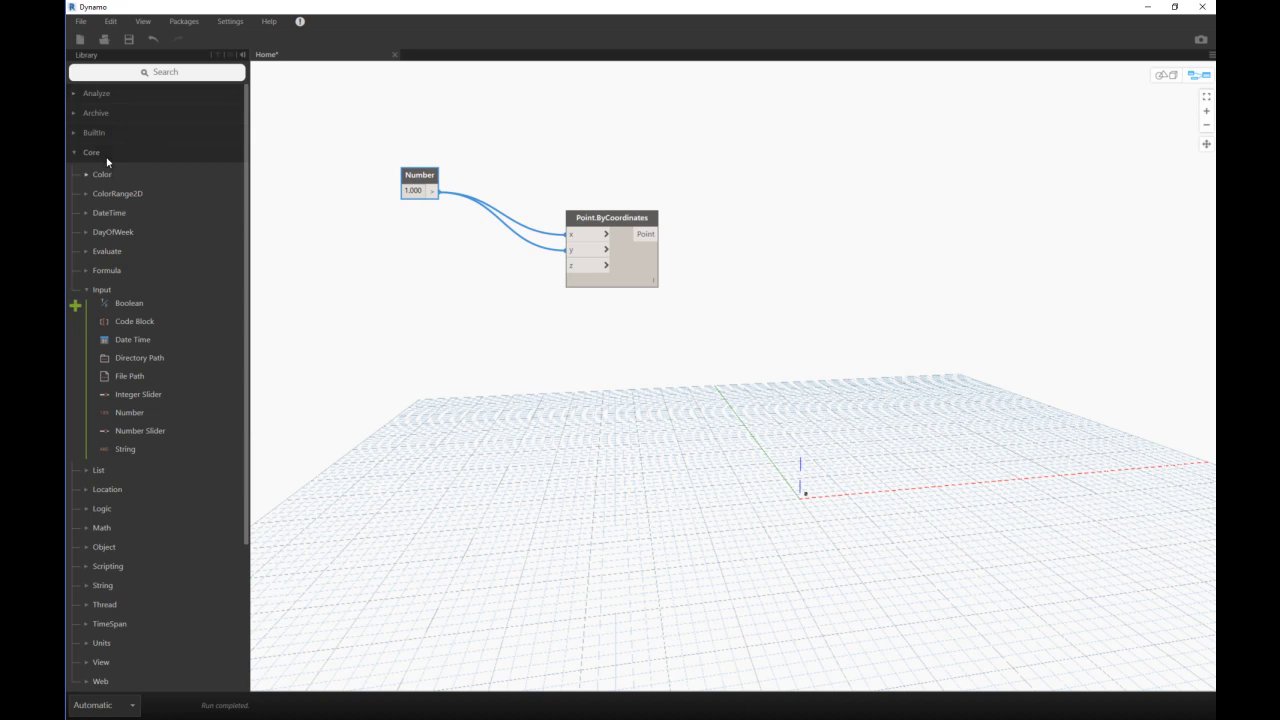
Add a Code Block containing 0; below the Number node
{"action": "left_click", "coordinate": [133, 326]}
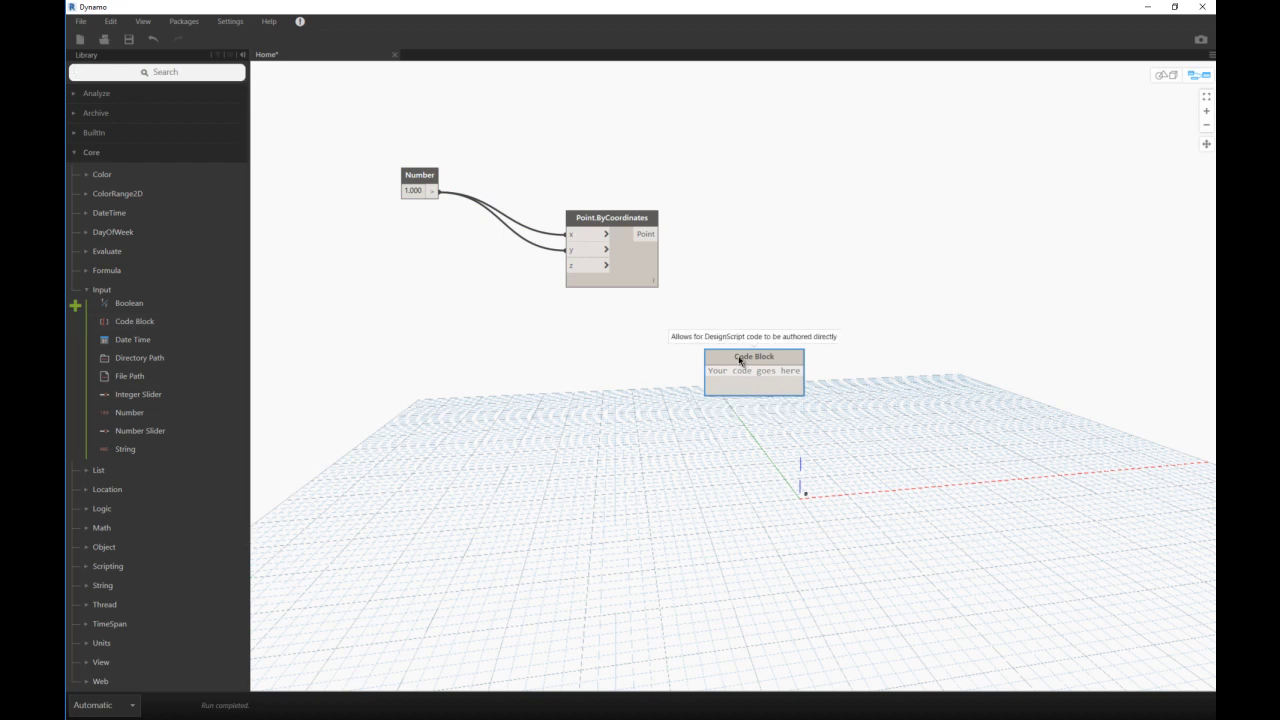
{"action": "left_click_drag", "start_coordinate": [731, 361], "coordinate": [500, 330]}
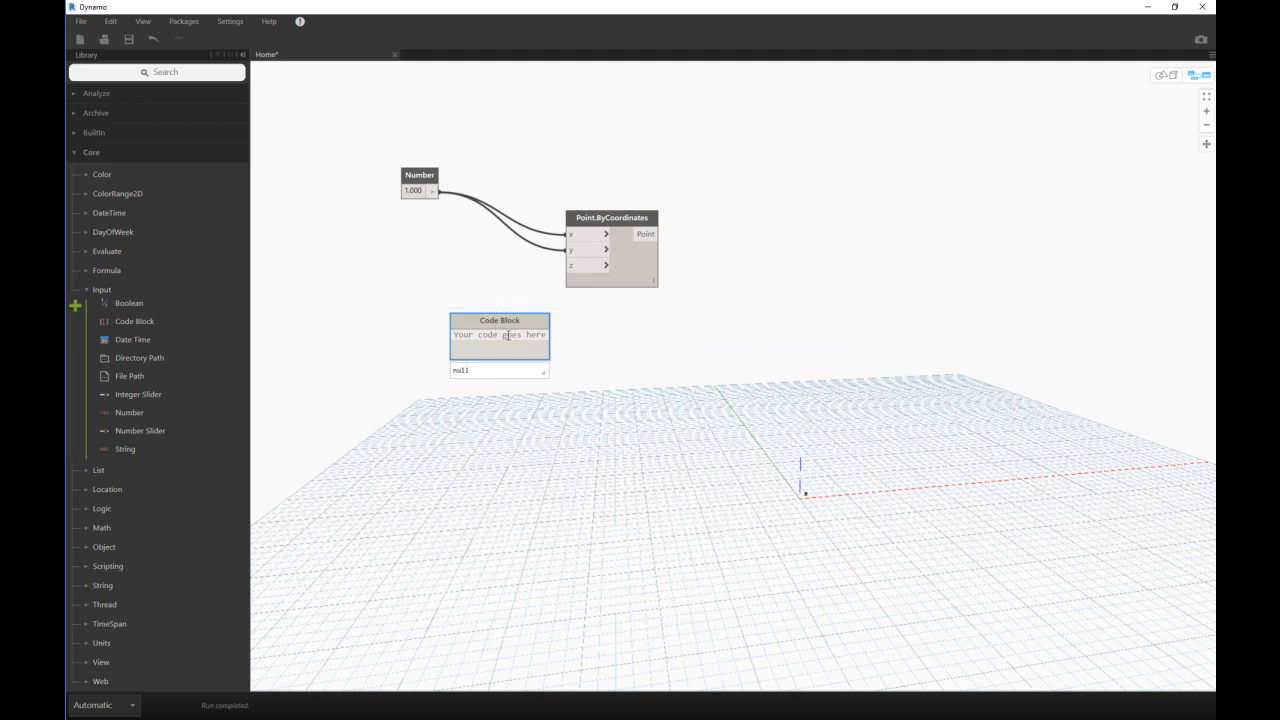
{"action": "double_click", "coordinate": [507, 335]}
{"action": "type", "text": "0"}
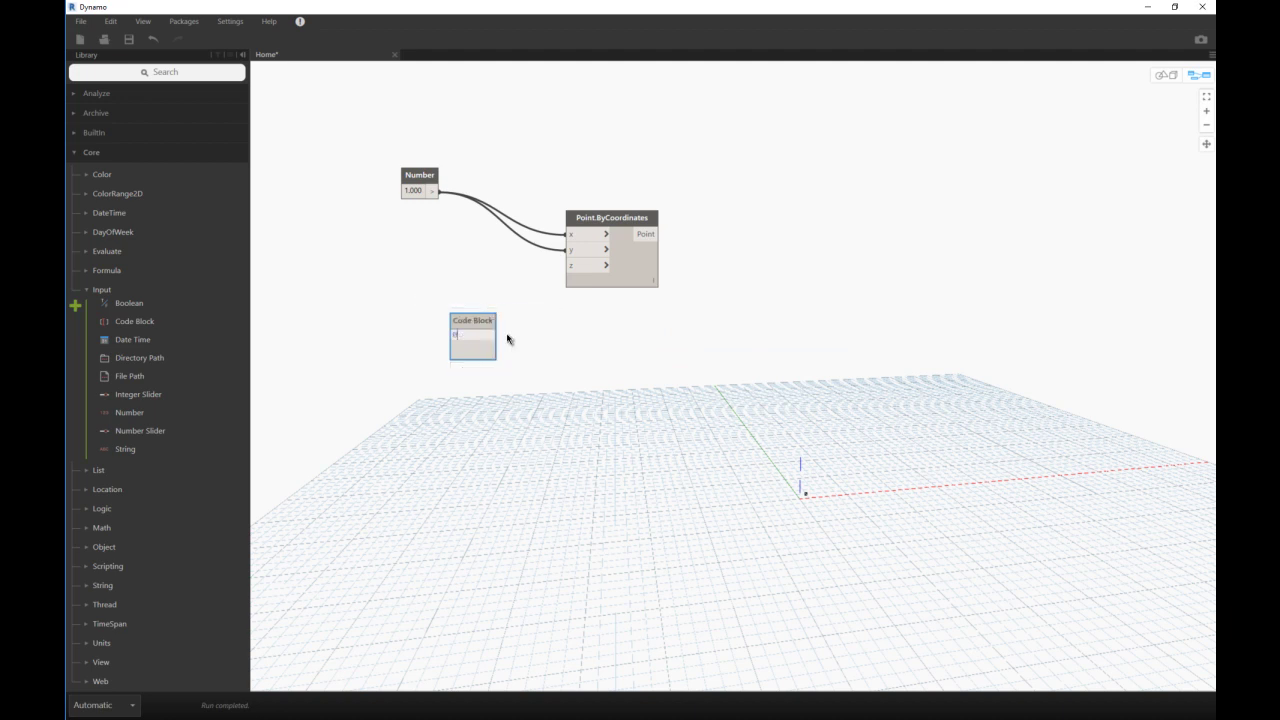
{"action": "left_click", "coordinate": [468, 388]}
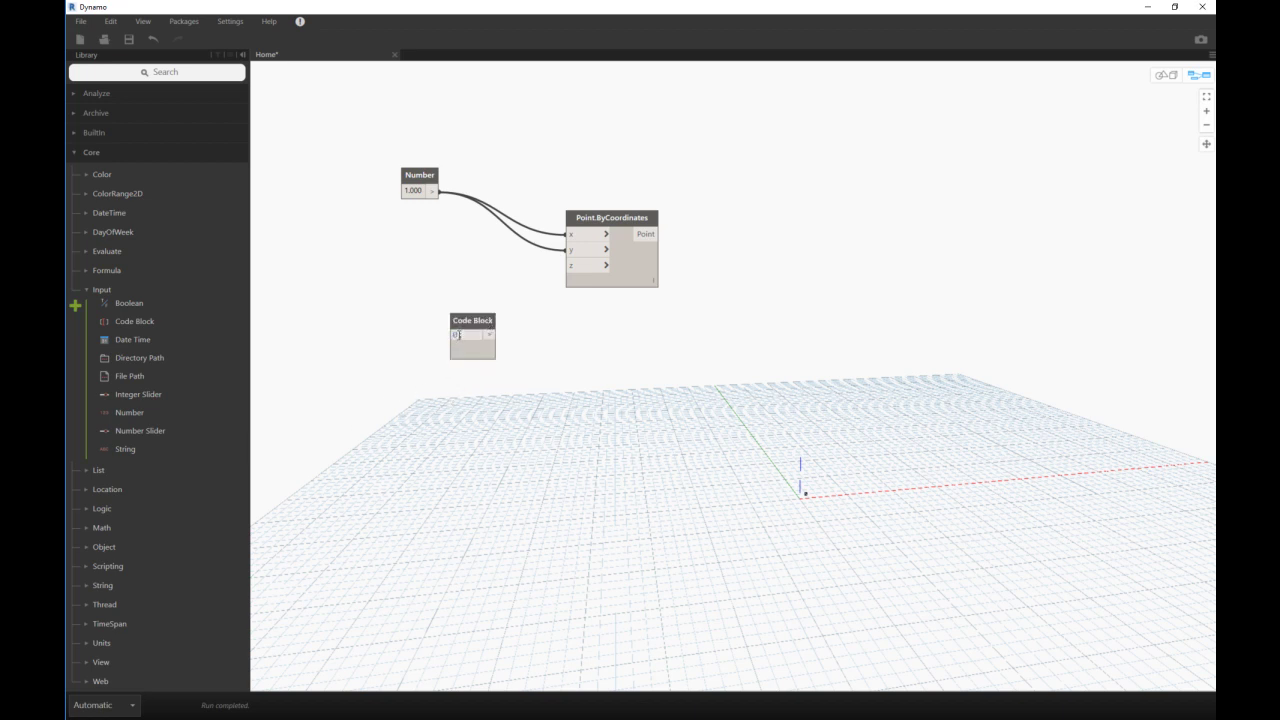
Wire the Code Block into the y and z inputs and tidy the node layout
{"action": "left_click_drag", "start_coordinate": [490, 335], "coordinate": [570, 249]}
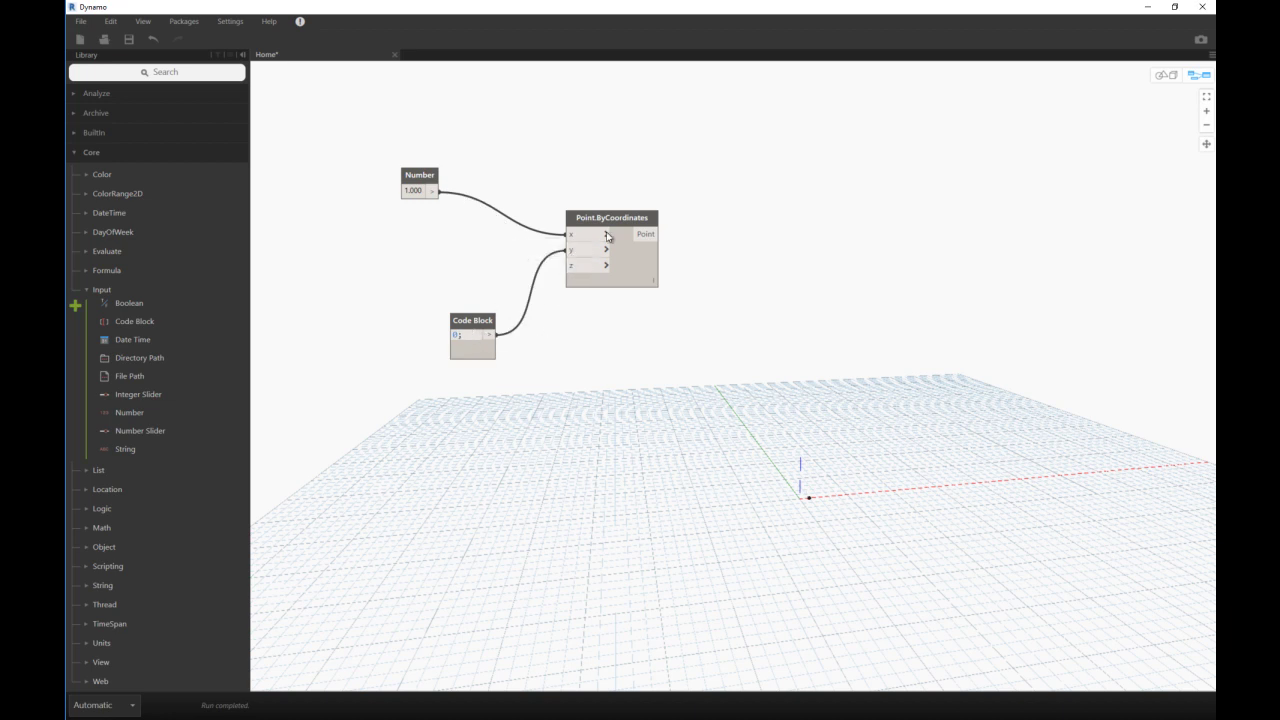
{"action": "left_click_drag", "start_coordinate": [490, 336], "coordinate": [571, 265]}
{"action": "left_click_drag", "start_coordinate": [484, 323], "coordinate": [430, 257]}
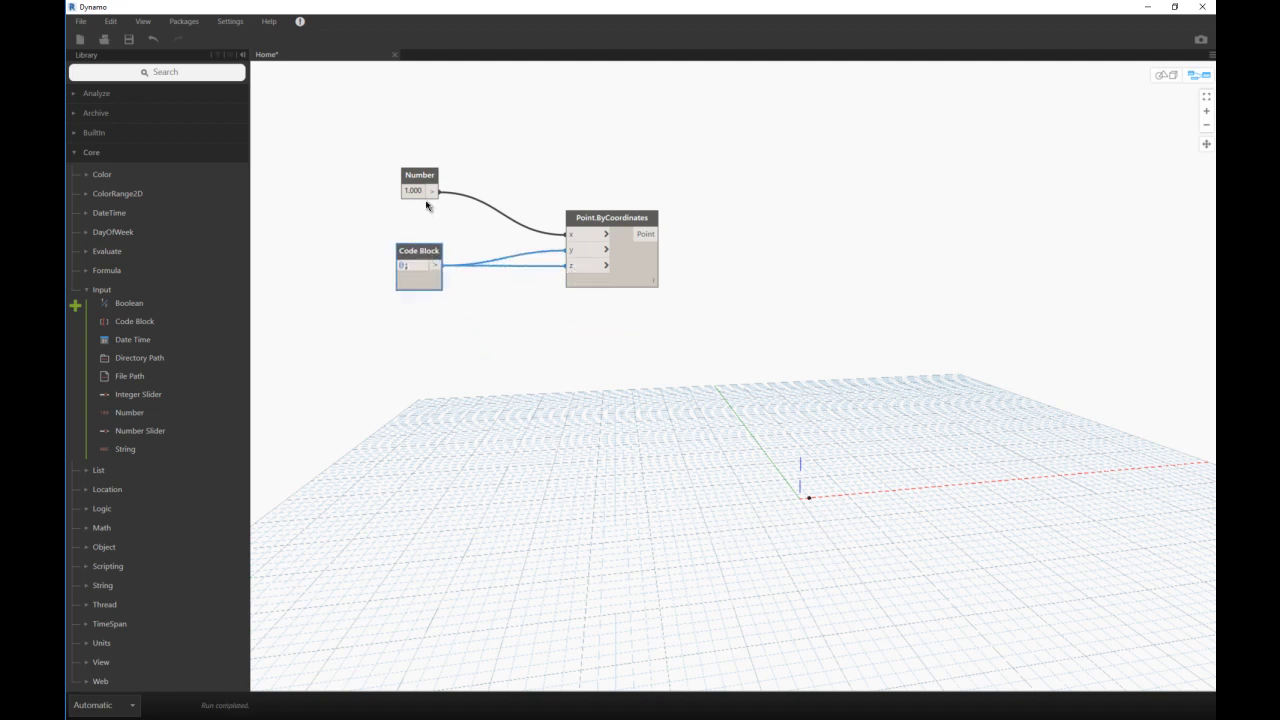
{"action": "left_click_drag", "start_coordinate": [418, 178], "coordinate": [444, 199]}
{"action": "left_click_drag", "start_coordinate": [422, 257], "coordinate": [444, 252]}
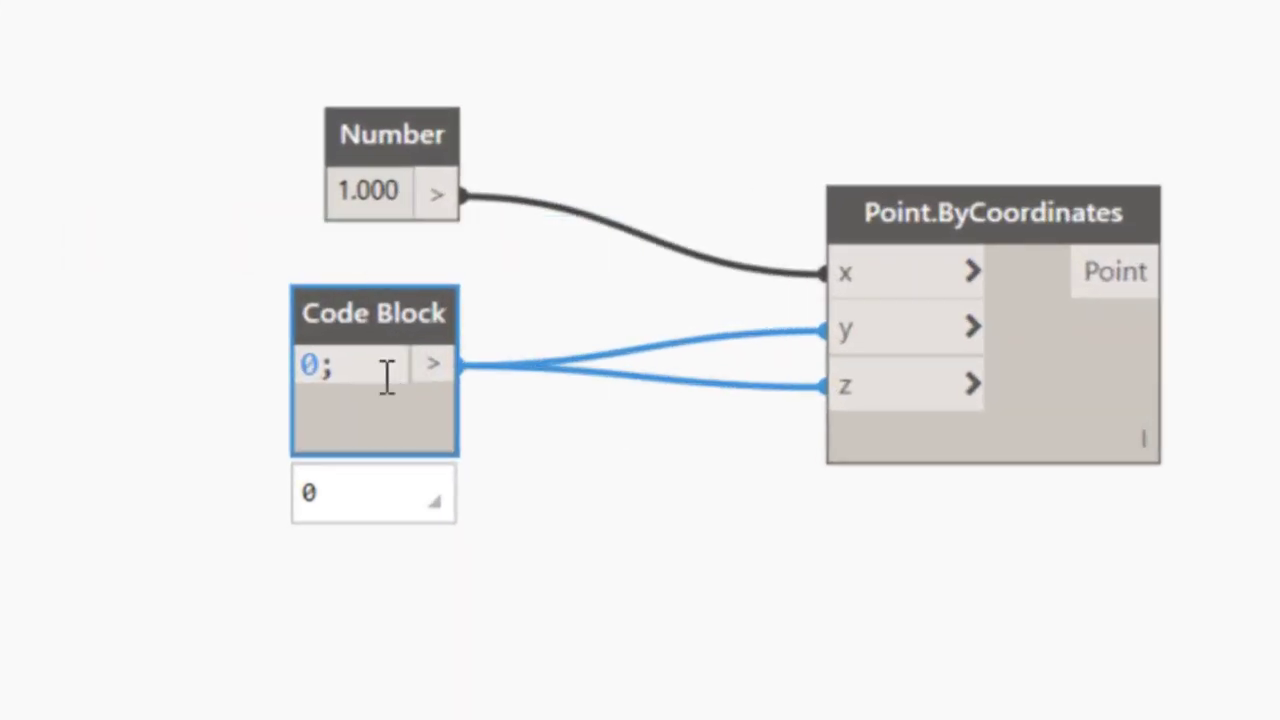
Replace the Code Block's 0; with 0..10..1; and commit it
{"action": "left_click_drag", "start_coordinate": [374, 374], "coordinate": [161, 375]}
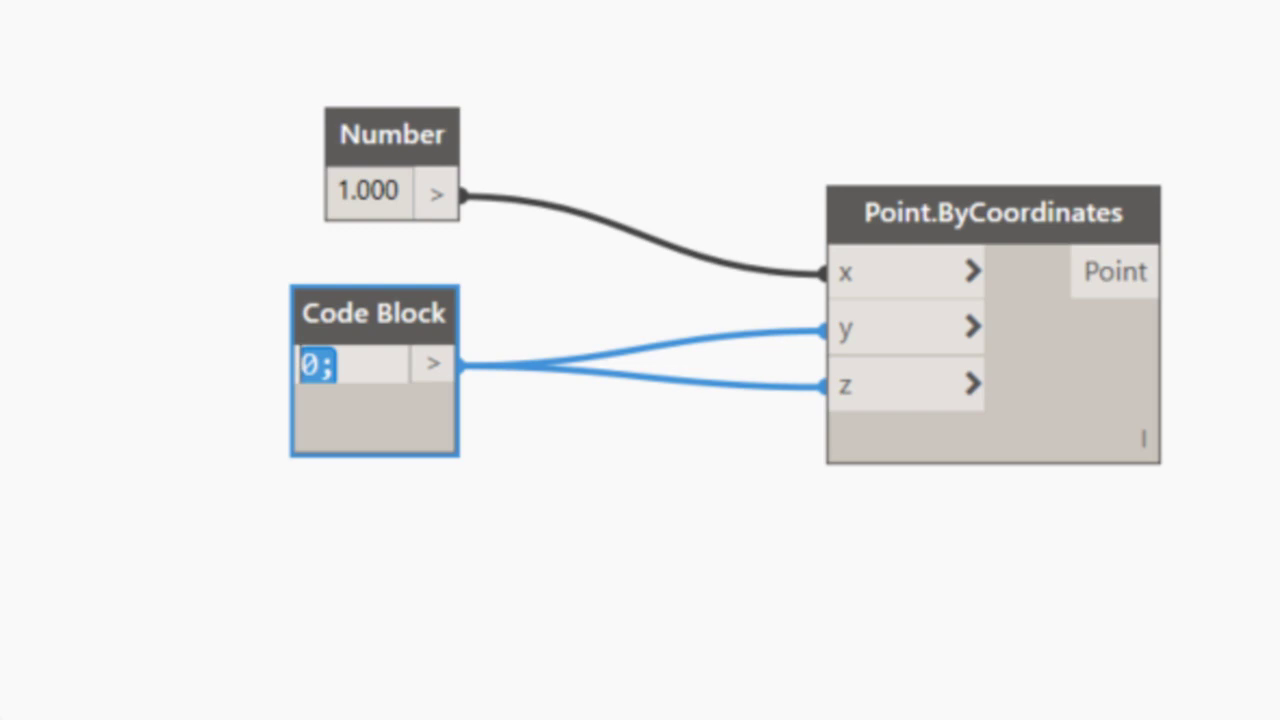
{"action": "type", "text": "0"}
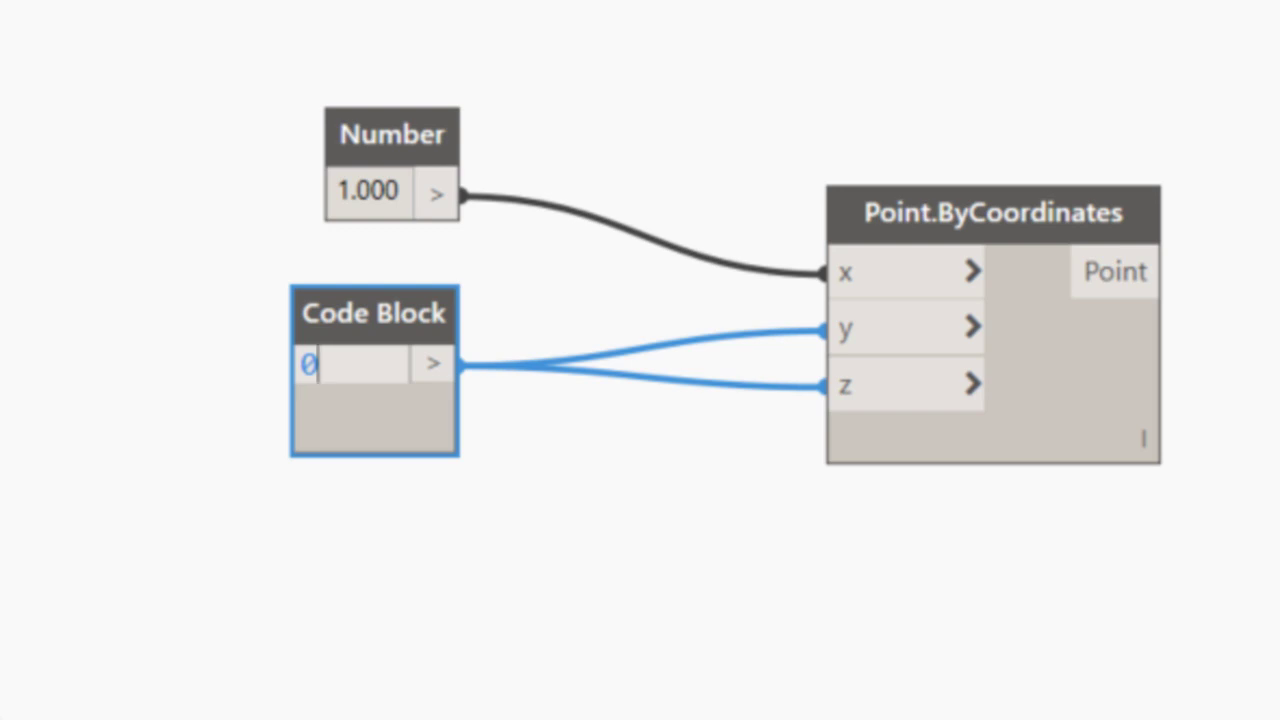
{"action": "type", "text": ".."}
{"action": "type", "text": "10"}
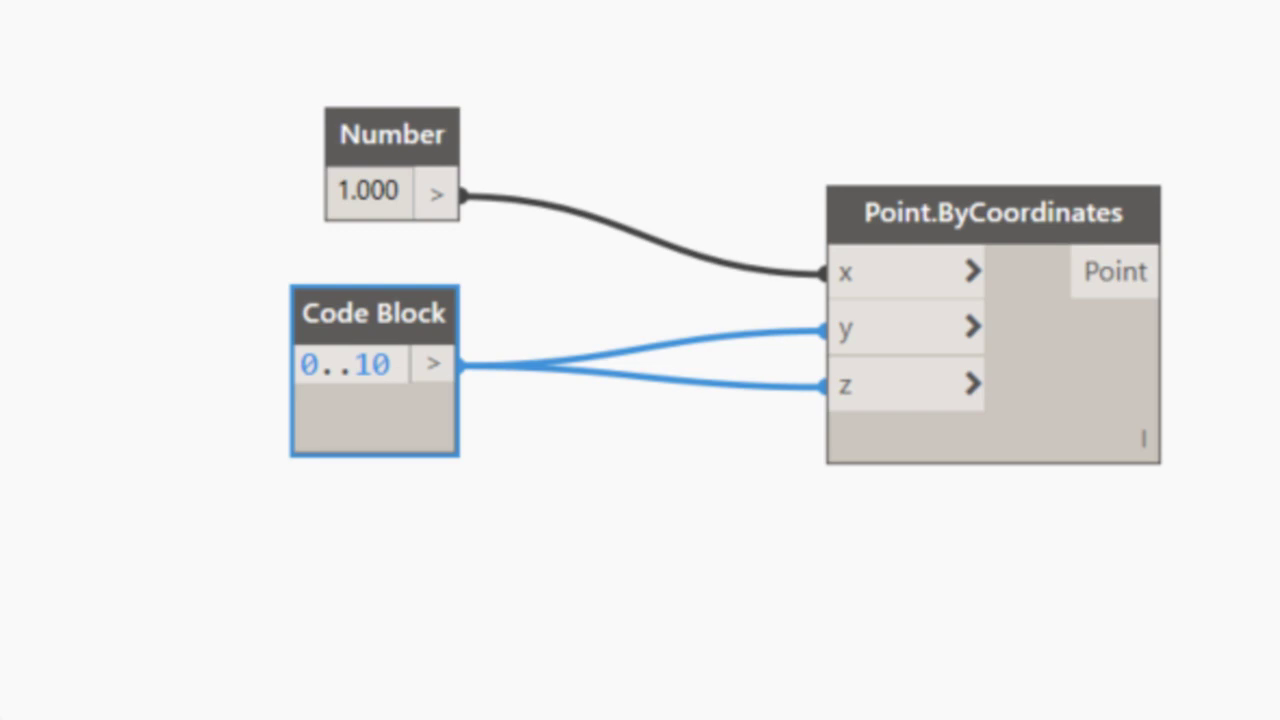
{"action": "type", "text": "..1"}
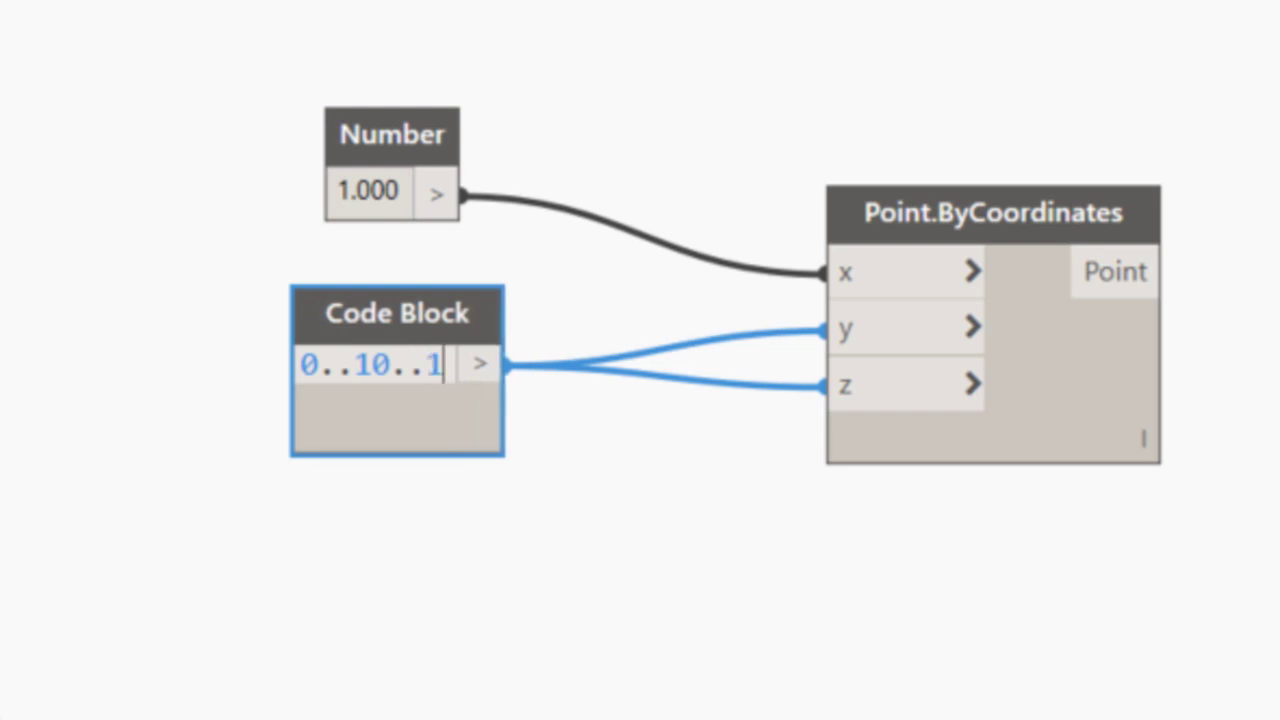
{"action": "type", "text": ";"}
{"action": "left_click", "coordinate": [293, 644]}
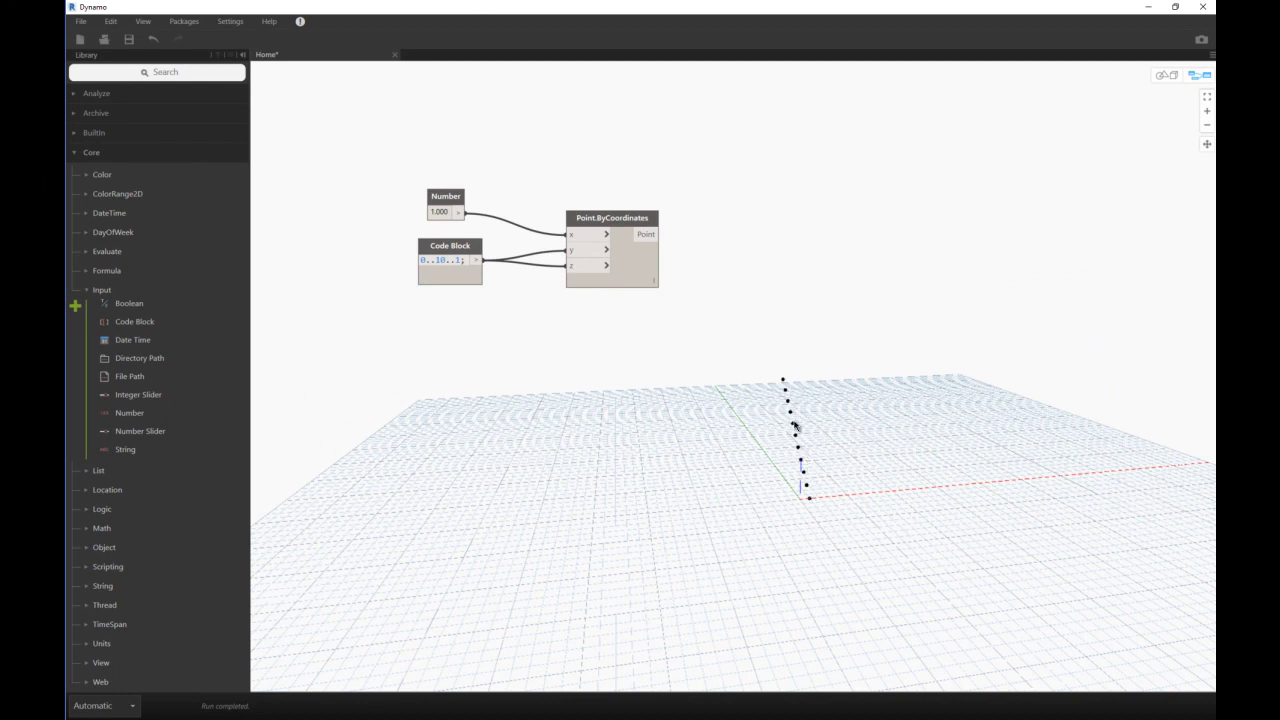
Remove the Code Block wire from z and wire it into x, replacing the Number connection
{"action": "left_click_drag", "start_coordinate": [574, 269], "coordinate": [535, 305]}
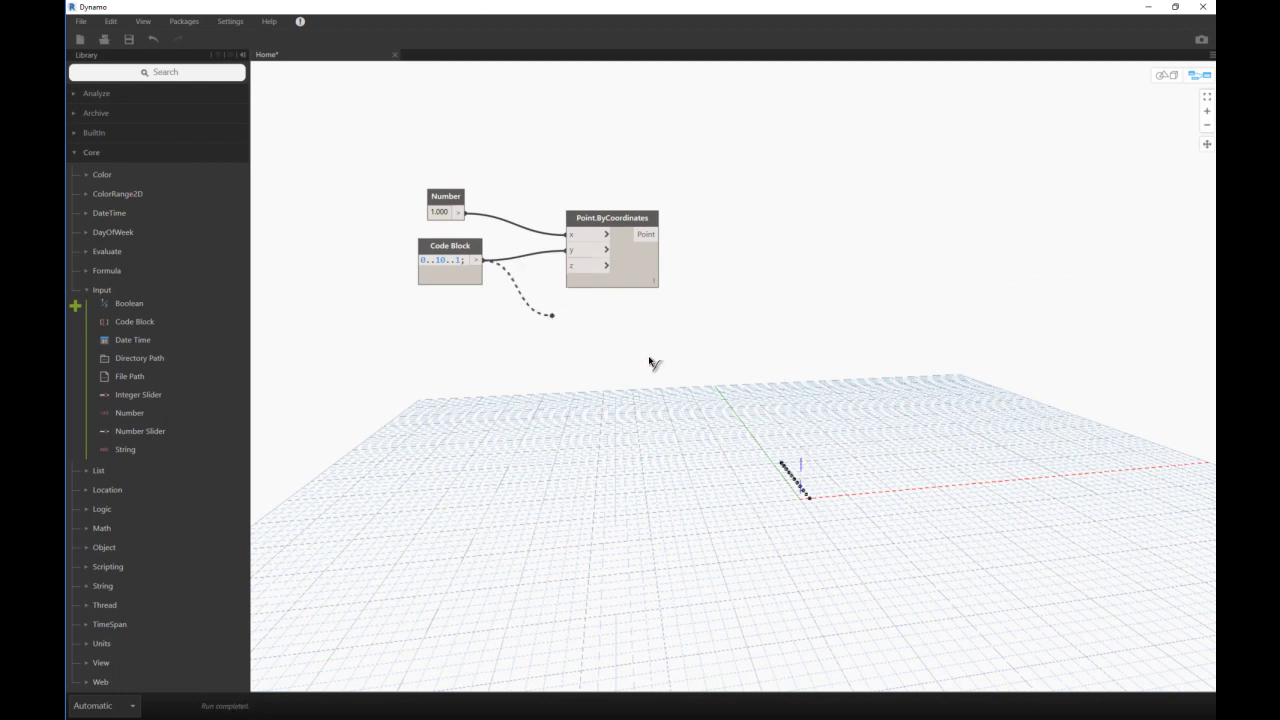
{"action": "left_click_drag", "start_coordinate": [535, 305], "coordinate": [548, 368]}
{"action": "scroll", "coordinate": [788, 487], "scroll_direction": "up", "scroll_amount": 1}
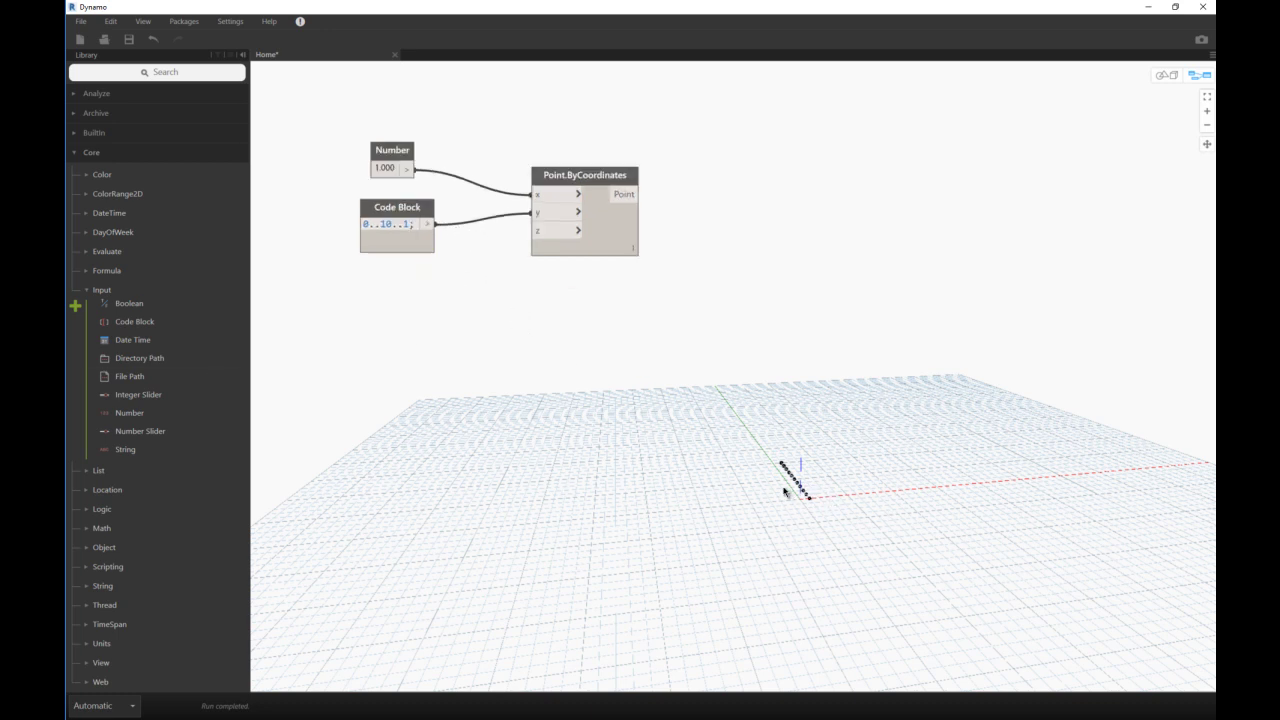
{"action": "scroll", "coordinate": [785, 485], "scroll_direction": "up", "scroll_amount": 1}
{"action": "scroll", "coordinate": [785, 485], "scroll_direction": "down", "scroll_amount": 1}
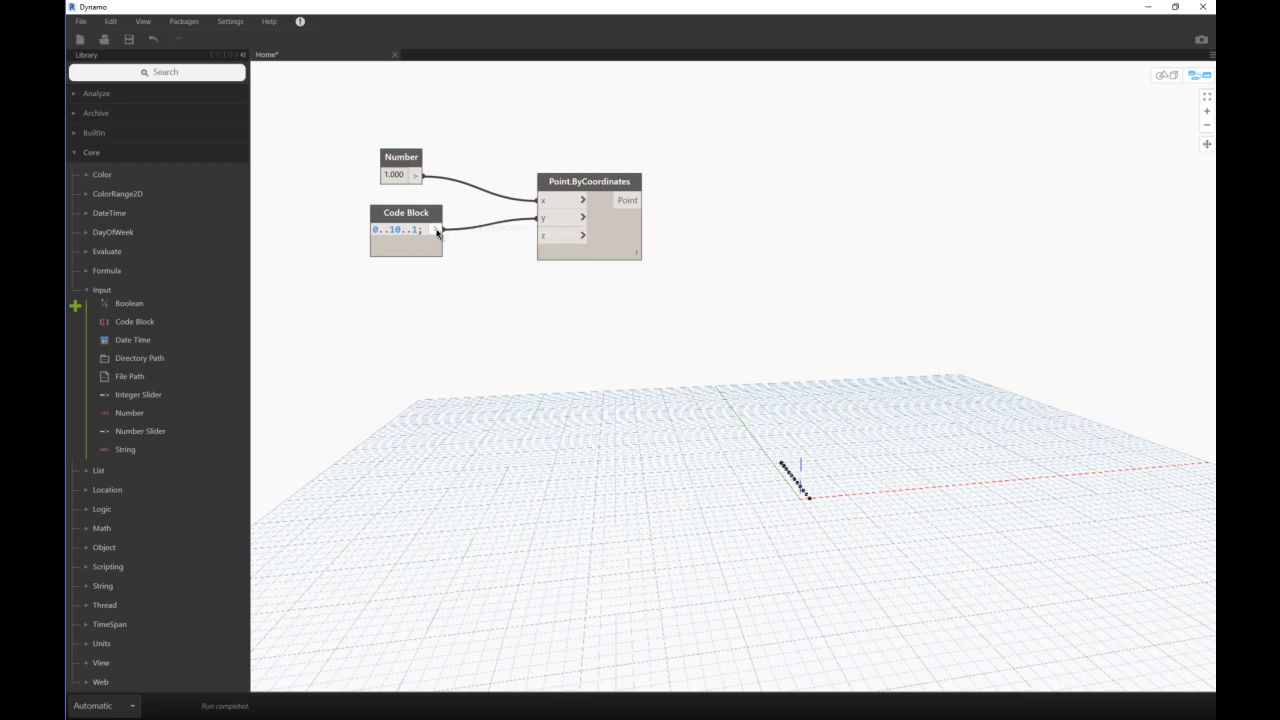
{"action": "left_click_drag", "start_coordinate": [436, 230], "coordinate": [541, 200]}
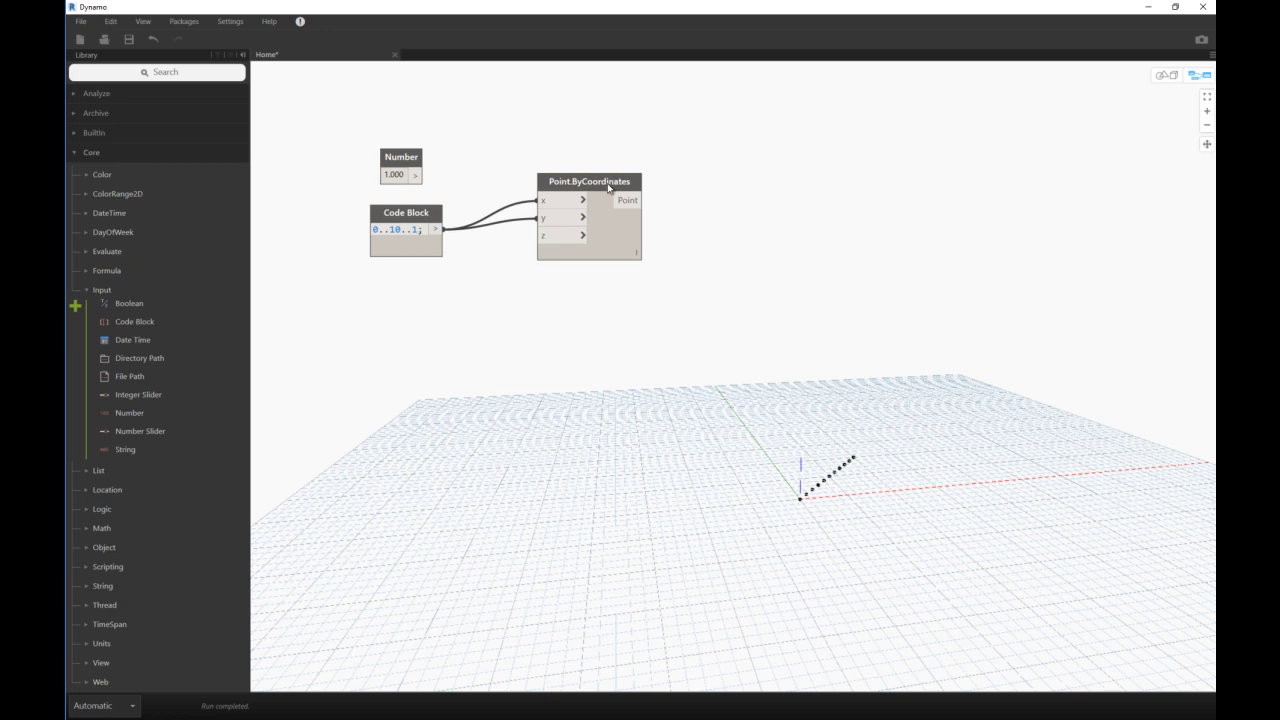
Set Point.ByCoordinates lacing to Cross Product and remove the unused Number node
{"action": "right_click", "coordinate": [607, 184]}
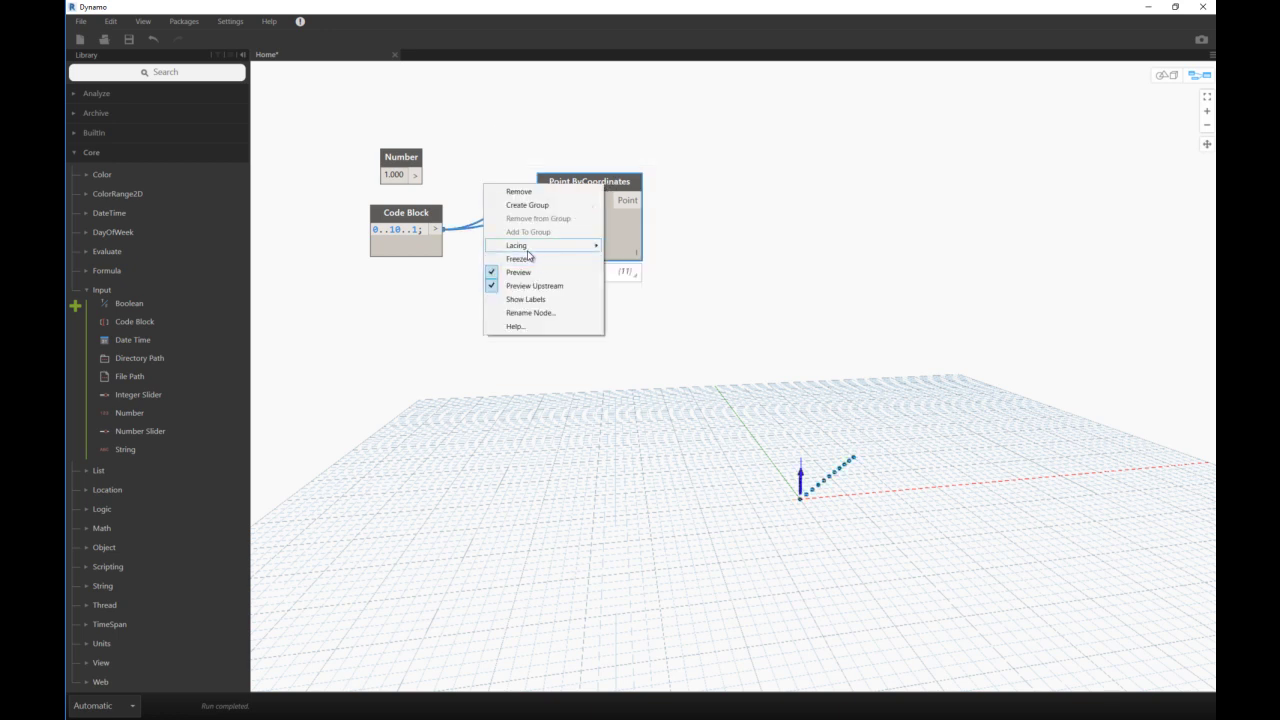
{"action": "mouse_move", "coordinate": [540, 245]}
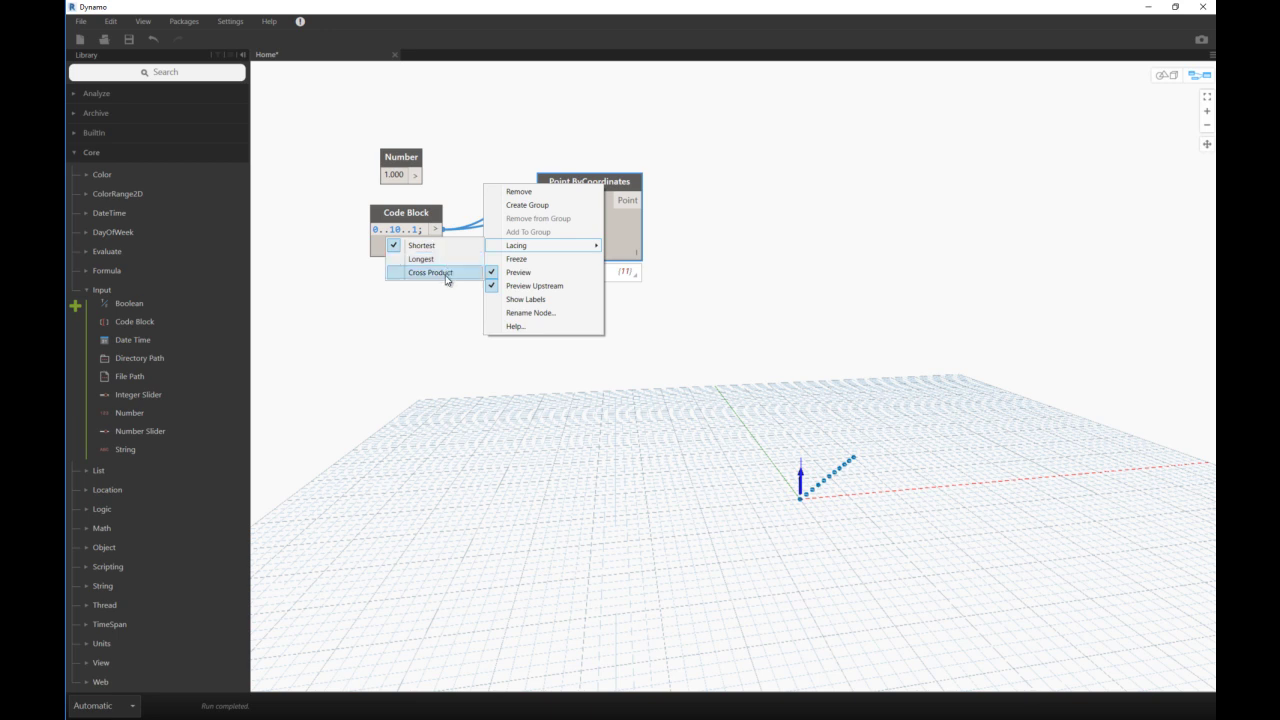
{"action": "left_click", "coordinate": [446, 274]}
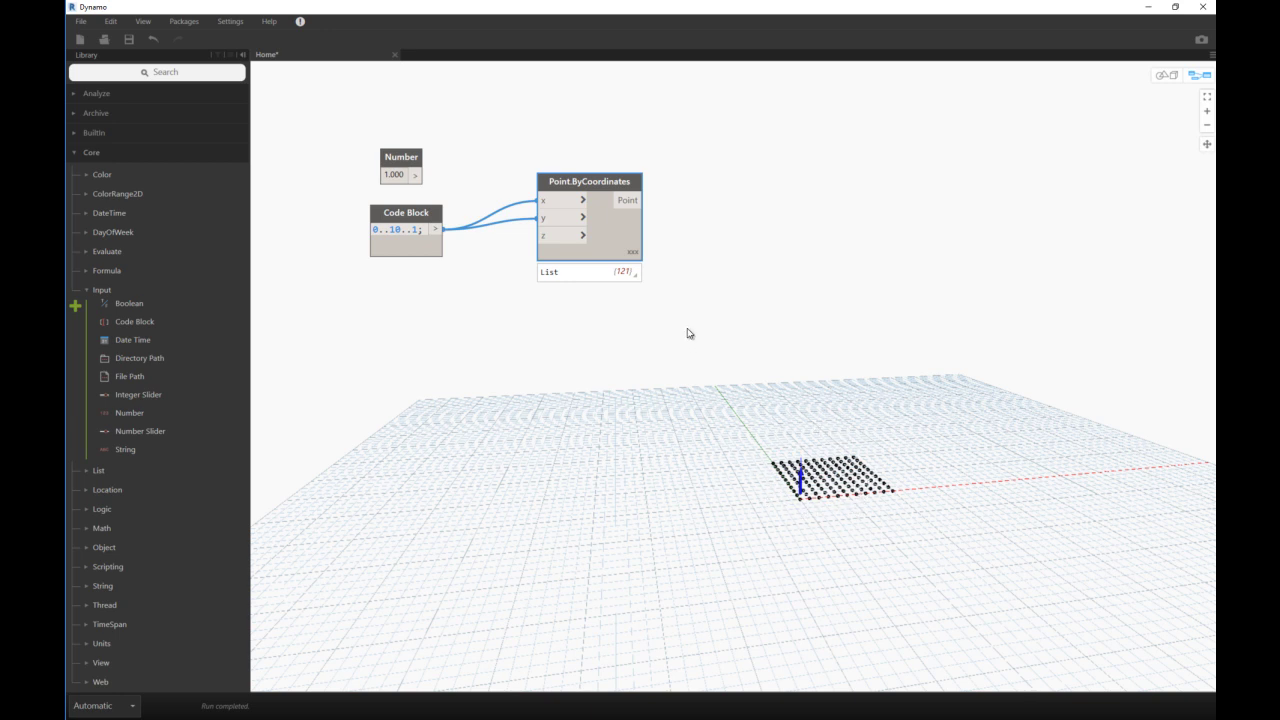
{"action": "key", "text": "ctrl+z"}
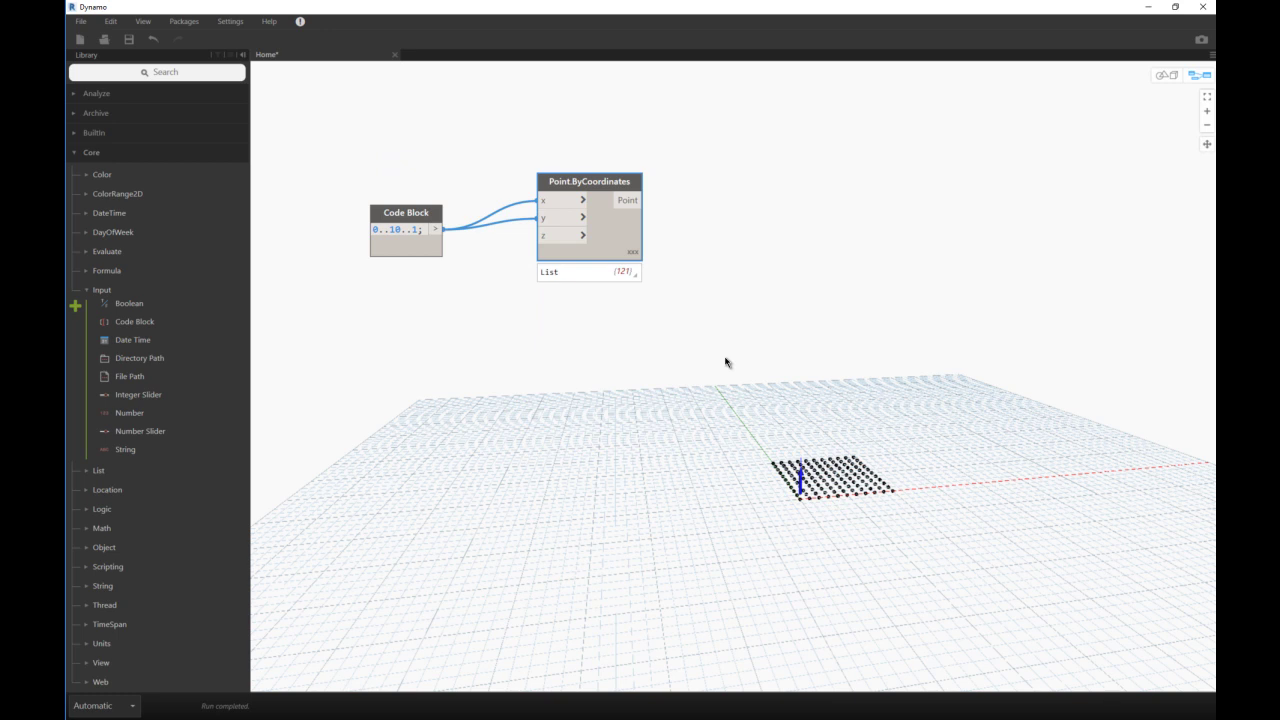